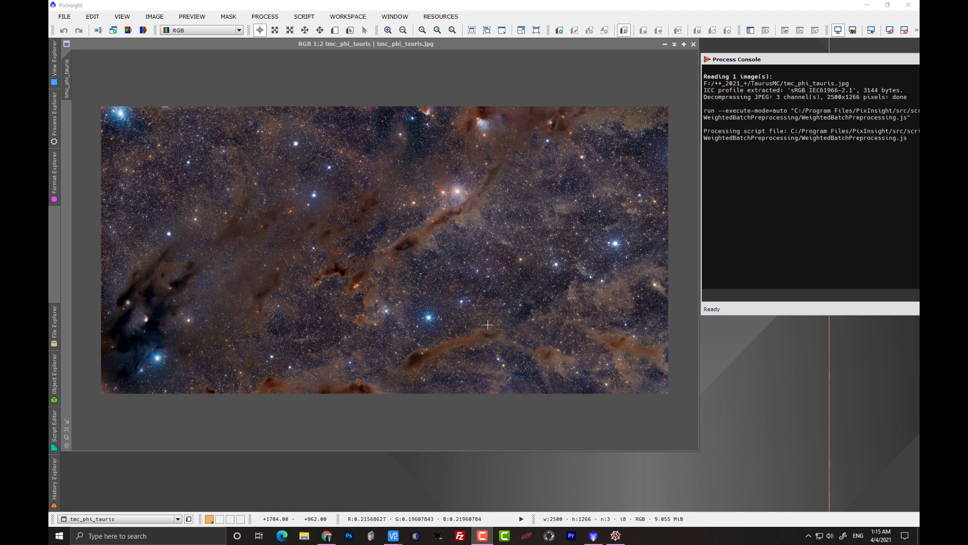
Launch the WeightedBatchPreprocessing script and open its file selection for adding images
{"action": "left_click", "coordinate": [305, 17]}
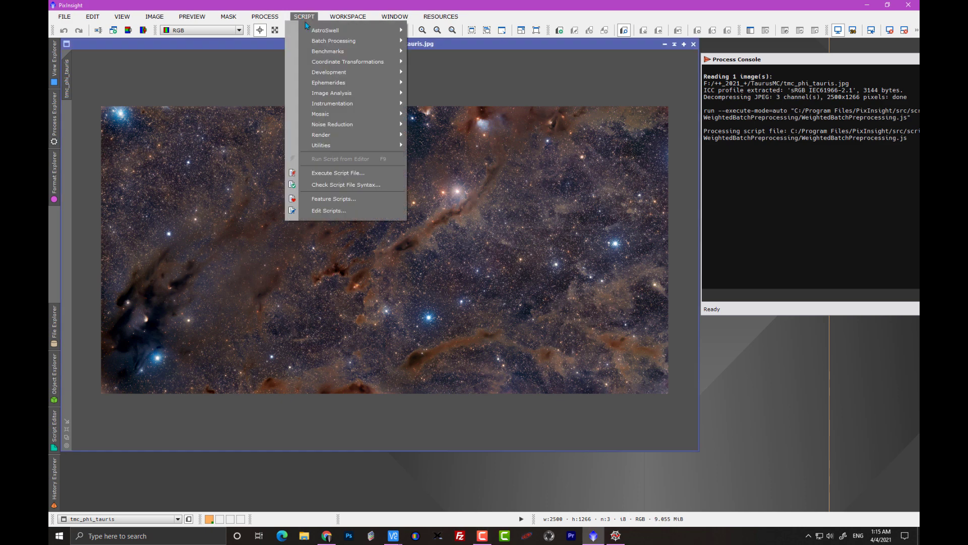
{"action": "mouse_move", "coordinate": [329, 43]}
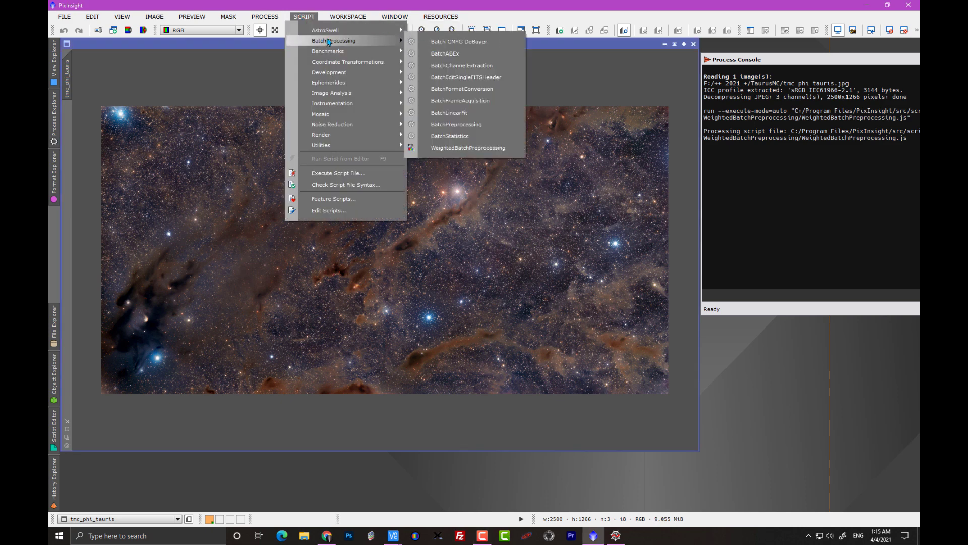
{"action": "left_click", "coordinate": [469, 147]}
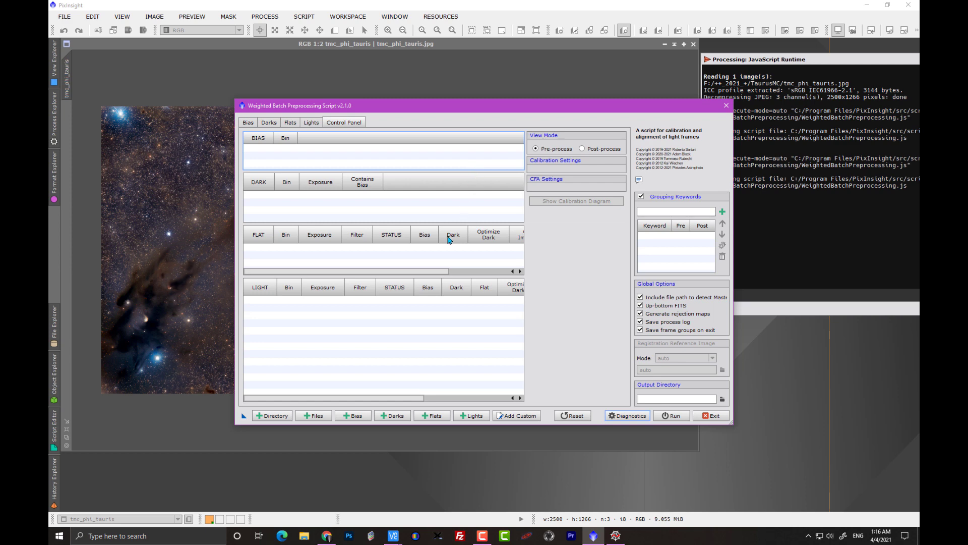
{"action": "left_click", "coordinate": [317, 416]}
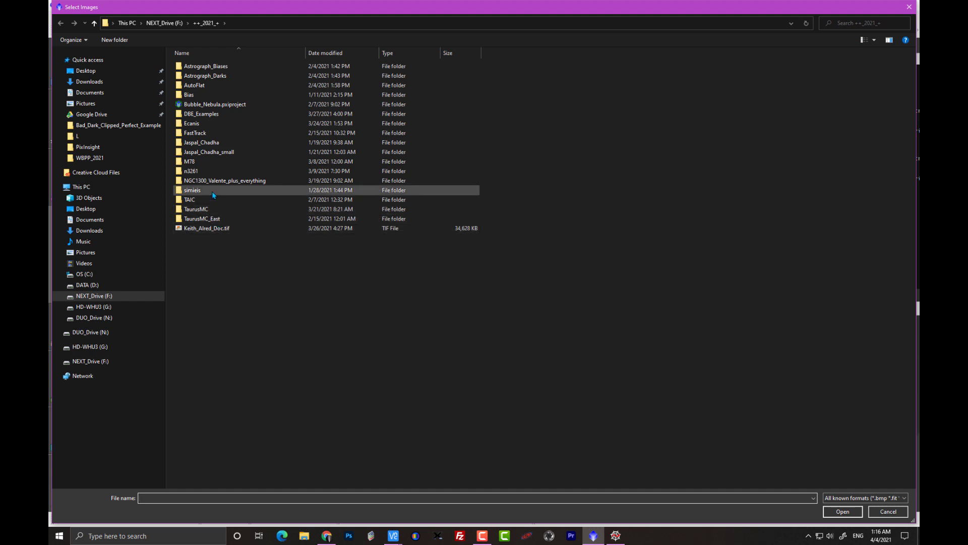
Look through the flat, bias, dark and light frame files in the TaurusMC subfolder of the TaurusMC folder
{"action": "left_click", "coordinate": [197, 220]}
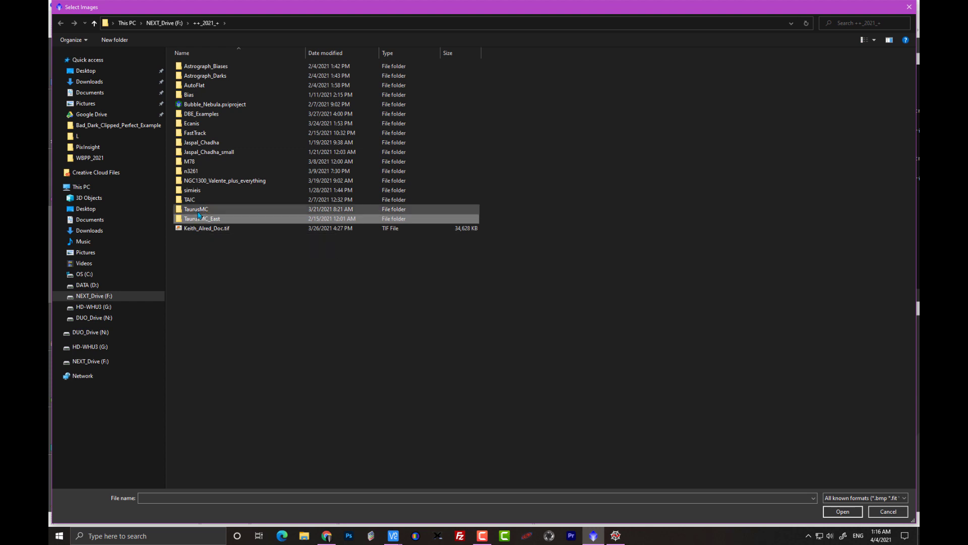
{"action": "double_click", "coordinate": [198, 210]}
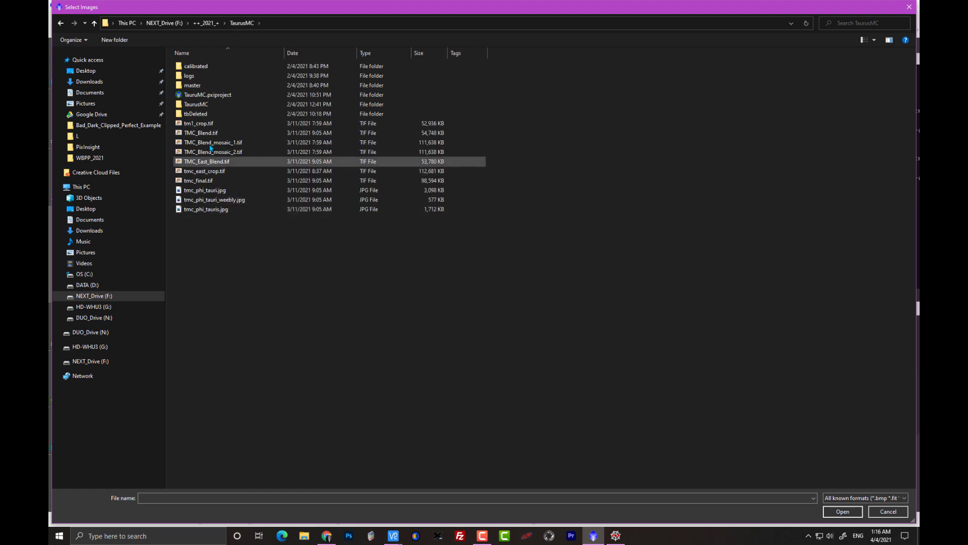
{"action": "double_click", "coordinate": [202, 105]}
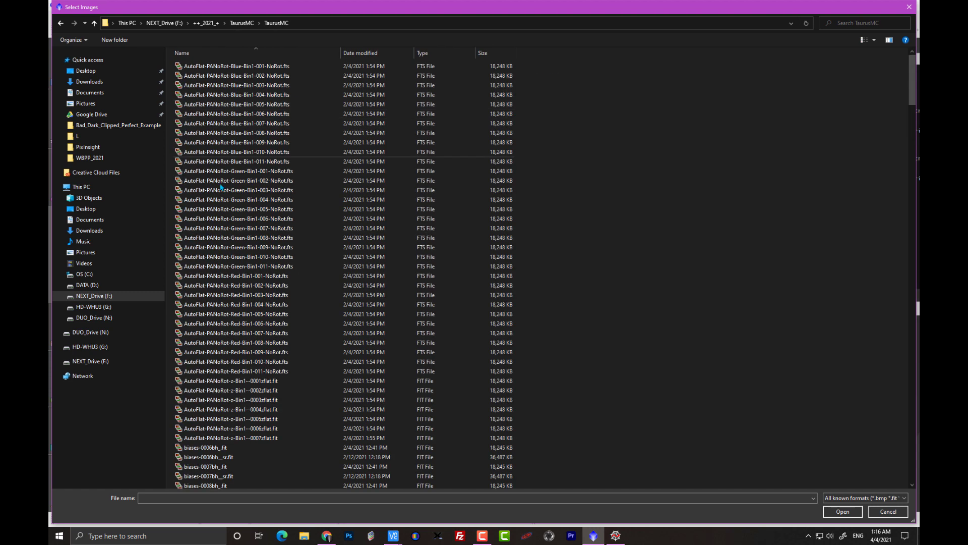
{"action": "scroll", "coordinate": [249, 321], "scroll_direction": "down", "scroll_amount": 20}
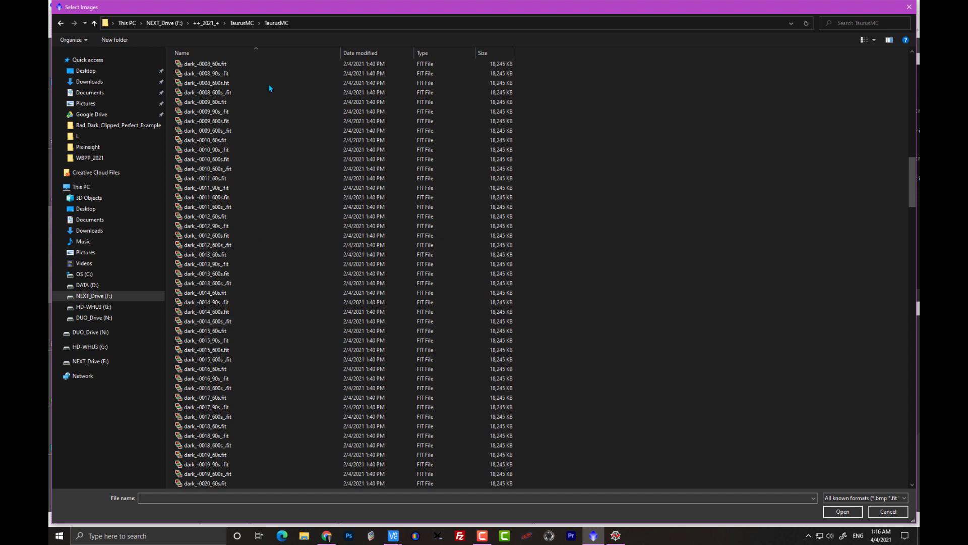
{"action": "scroll", "coordinate": [257, 238], "scroll_direction": "down", "scroll_amount": 20}
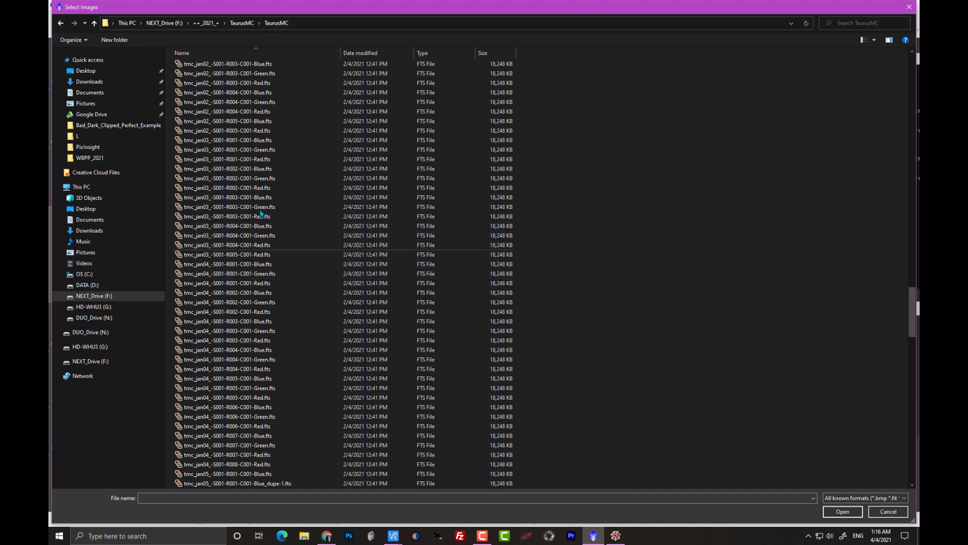
{"action": "scroll", "coordinate": [231, 330], "scroll_direction": "down", "scroll_amount": 6}
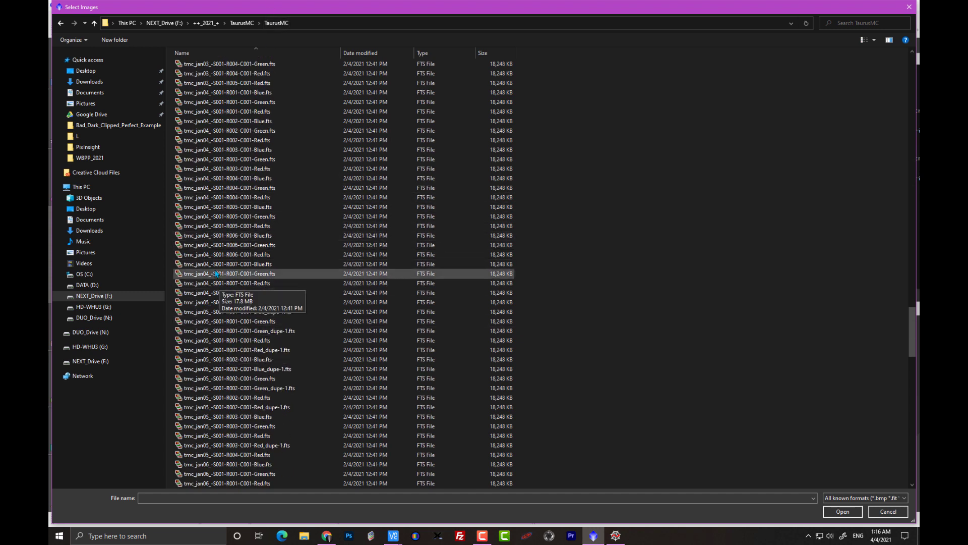
{"action": "scroll", "coordinate": [206, 262], "scroll_direction": "down", "scroll_amount": 6}
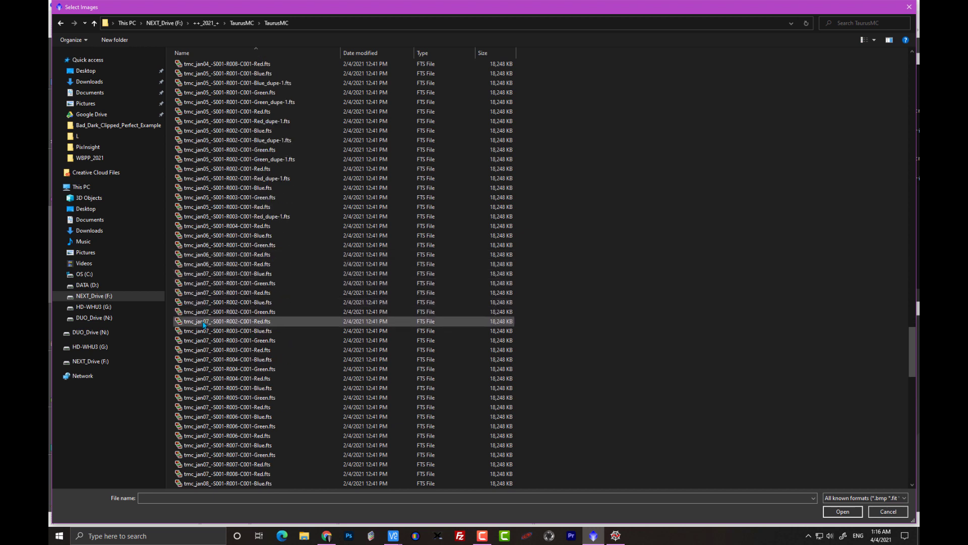
{"action": "scroll", "coordinate": [204, 325], "scroll_direction": "down", "scroll_amount": 5}
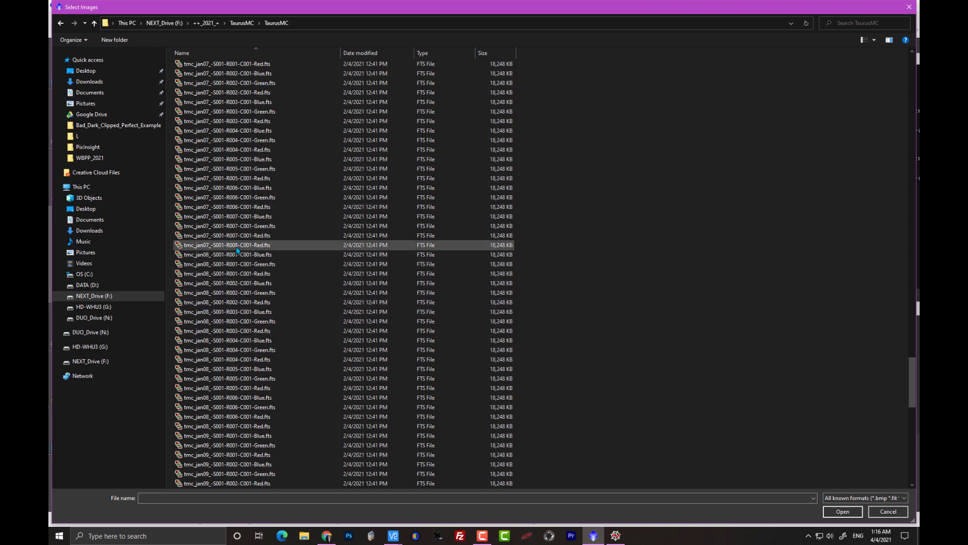
{"action": "scroll", "coordinate": [212, 242], "scroll_direction": "down", "scroll_amount": 19}
Look through the light frames in the TaurusMC_East subfolder of TaurusMC_East and return to the ++_2021_+ folder
{"action": "left_click", "coordinate": [252, 24]}
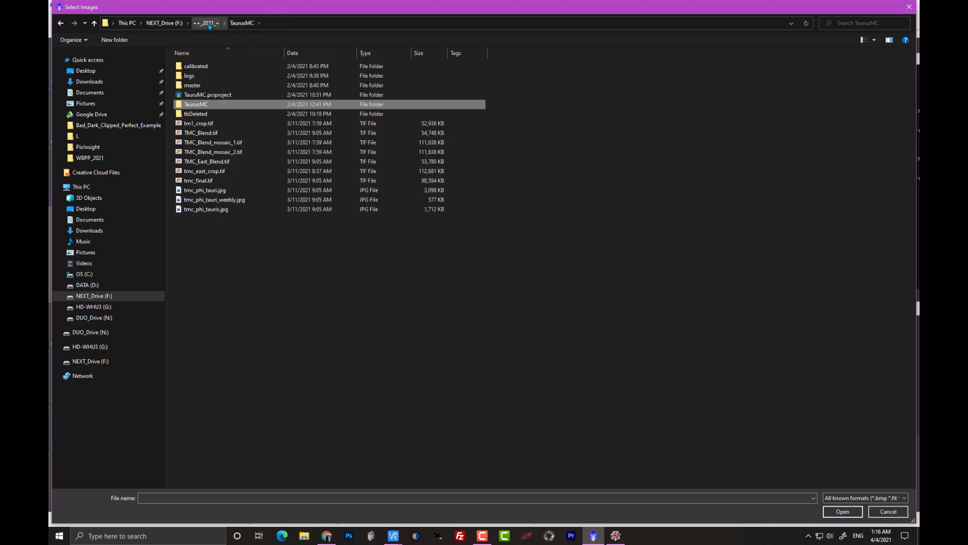
{"action": "left_click", "coordinate": [210, 23]}
{"action": "left_click", "coordinate": [212, 220]}
{"action": "double_click", "coordinate": [211, 222]}
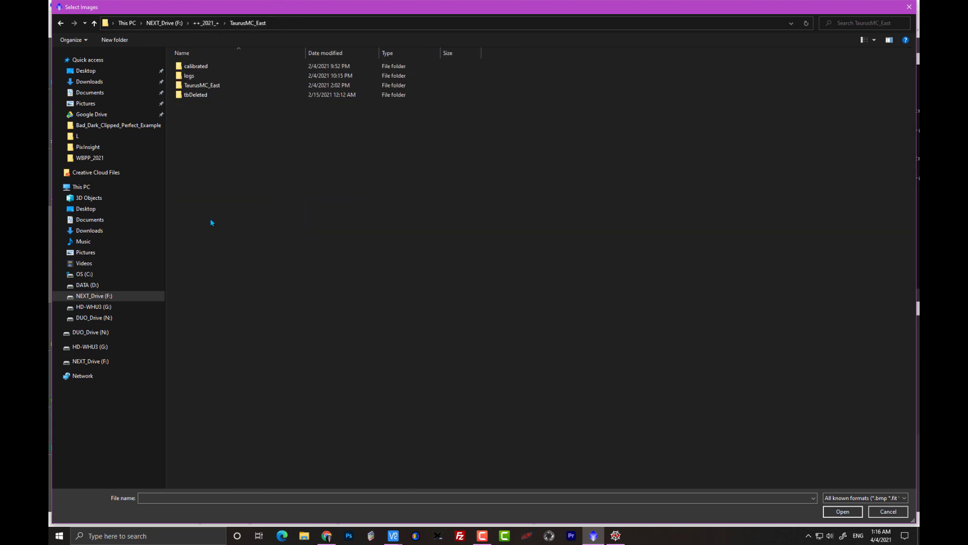
{"action": "double_click", "coordinate": [212, 86]}
{"action": "scroll", "coordinate": [228, 262], "scroll_direction": "down", "scroll_amount": 5}
{"action": "scroll", "coordinate": [228, 262], "scroll_direction": "down", "scroll_amount": 14}
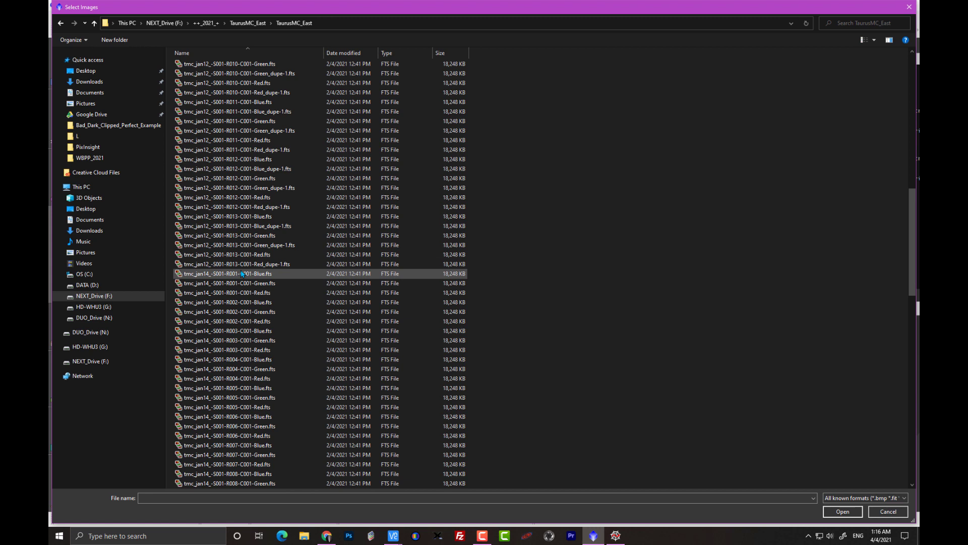
{"action": "left_click", "coordinate": [240, 25]}
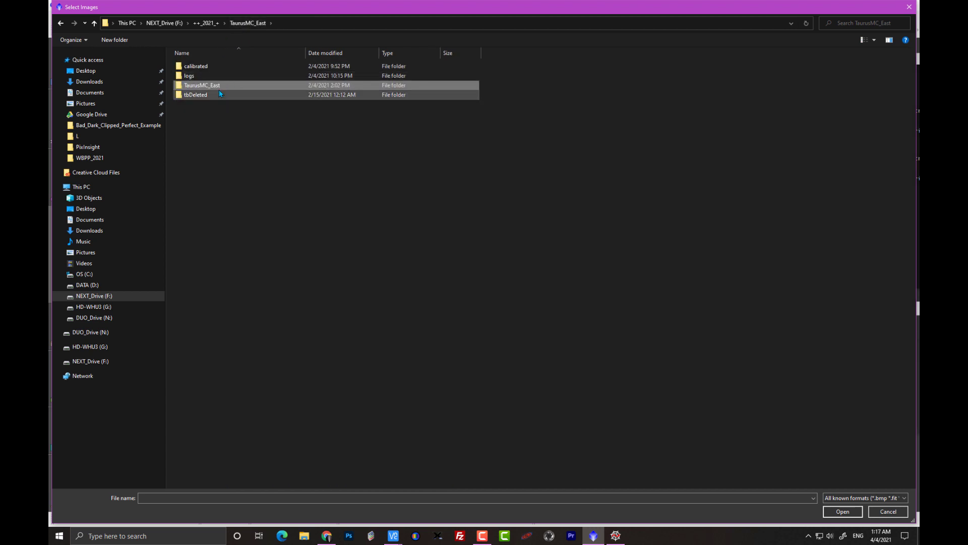
{"action": "left_click", "coordinate": [206, 23]}
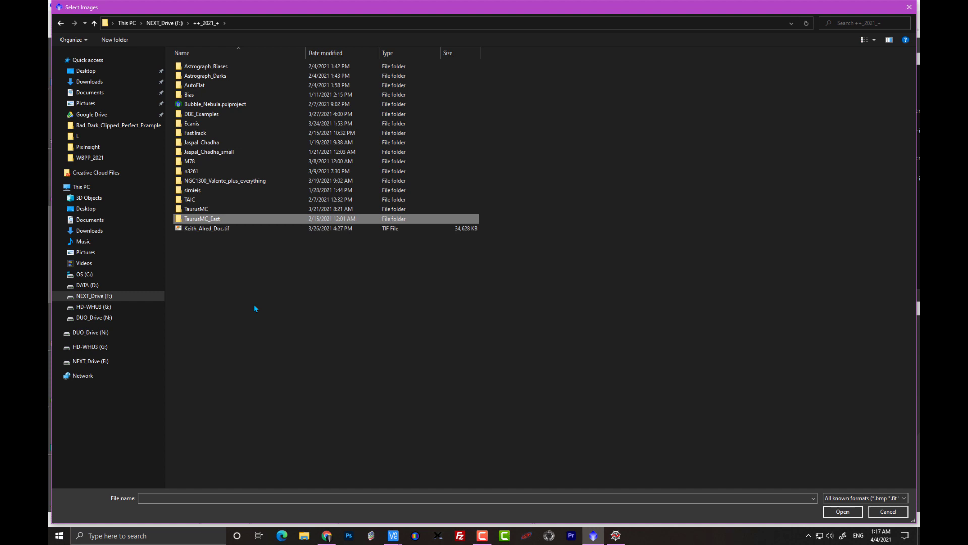
Rename the TaurusMC folder as Panel_one_TaurusMC
{"action": "left_click", "coordinate": [200, 211]}
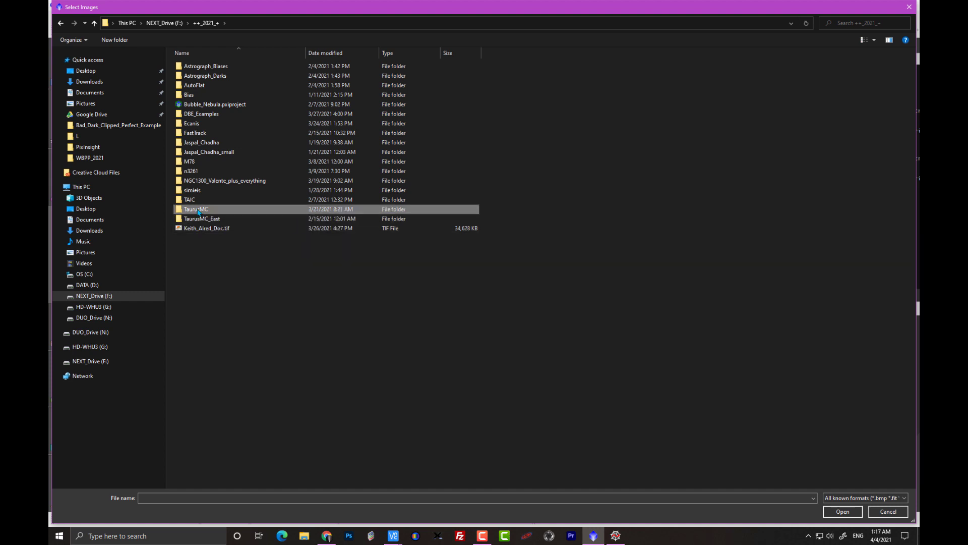
{"action": "left_click", "coordinate": [198, 211]}
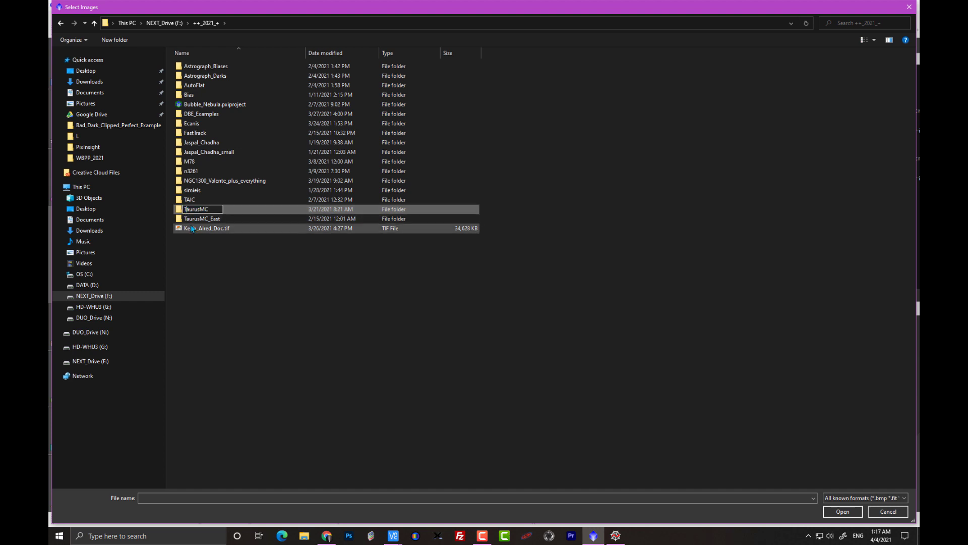
{"action": "type", "text": "Panel_"}
{"action": "type", "text": "one_"}
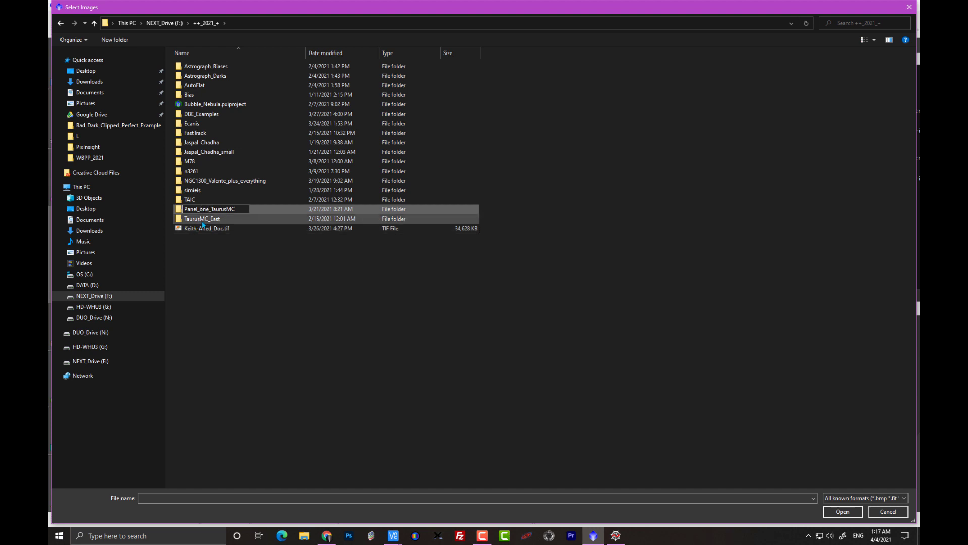
Rename the TaurusMC_East folder as Panel_two_TaurusMC_East
{"action": "left_click", "coordinate": [198, 221]}
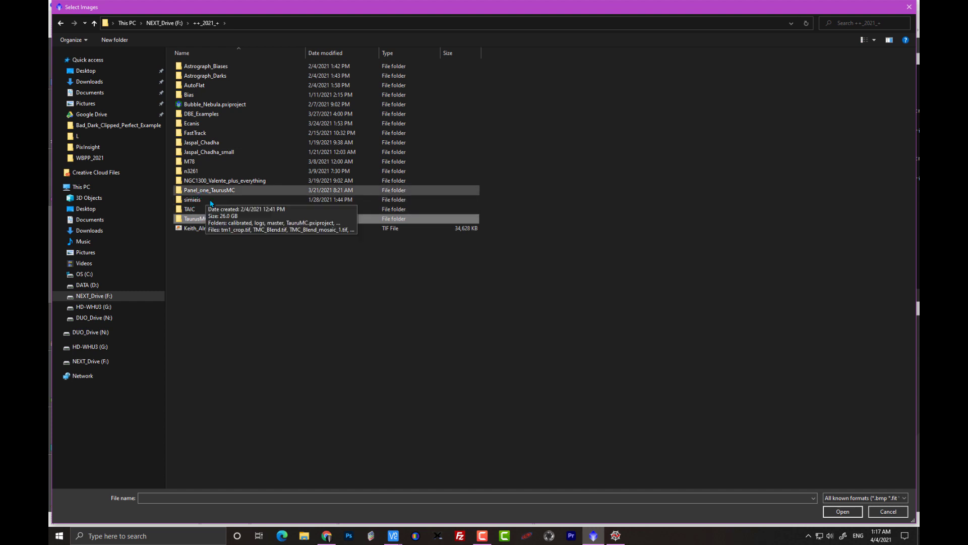
{"action": "left_click", "coordinate": [205, 221]}
{"action": "key", "text": "Home"}
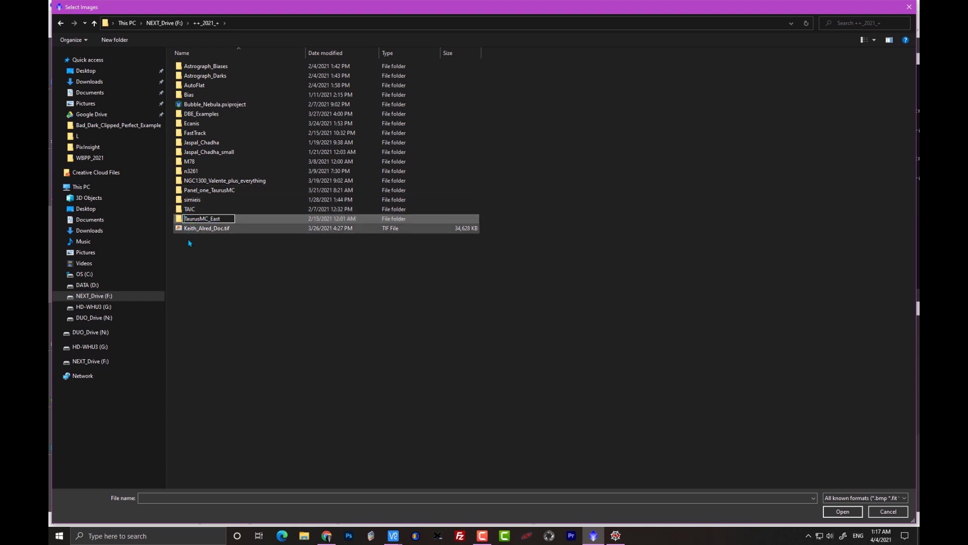
{"action": "type", "text": "Panel_two"}
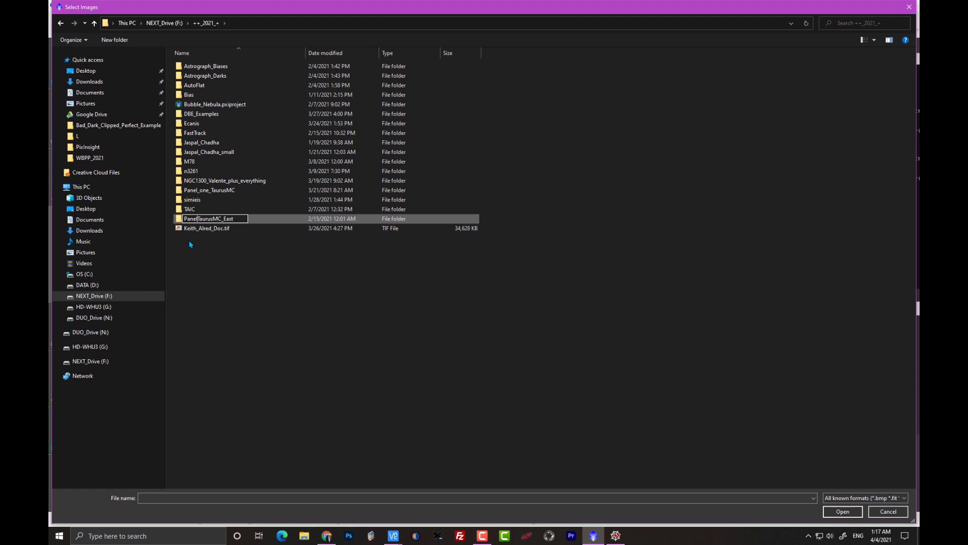
{"action": "type", "text": "_"}
{"action": "left_click", "coordinate": [252, 272]}
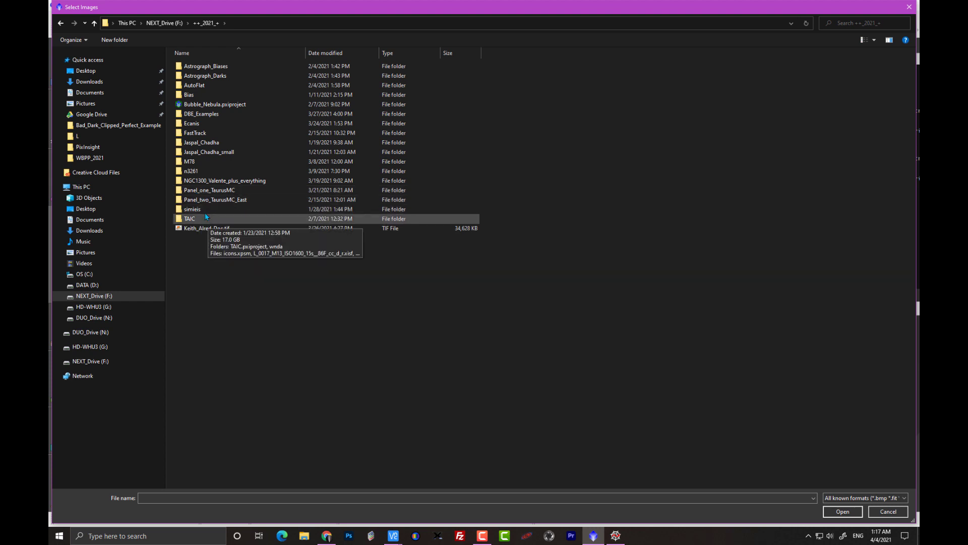
Add all the files from the TaurusMC subfolder of Panel_one_TaurusMC to the preprocessing script
{"action": "double_click", "coordinate": [228, 191]}
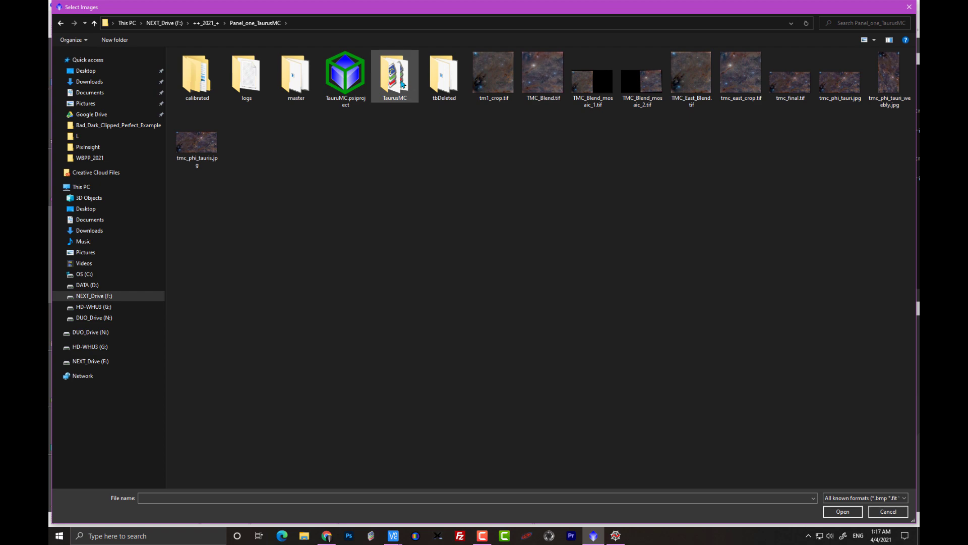
{"action": "double_click", "coordinate": [396, 77]}
{"action": "left_click", "coordinate": [282, 143]}
{"action": "key", "text": "ctrl+a"}
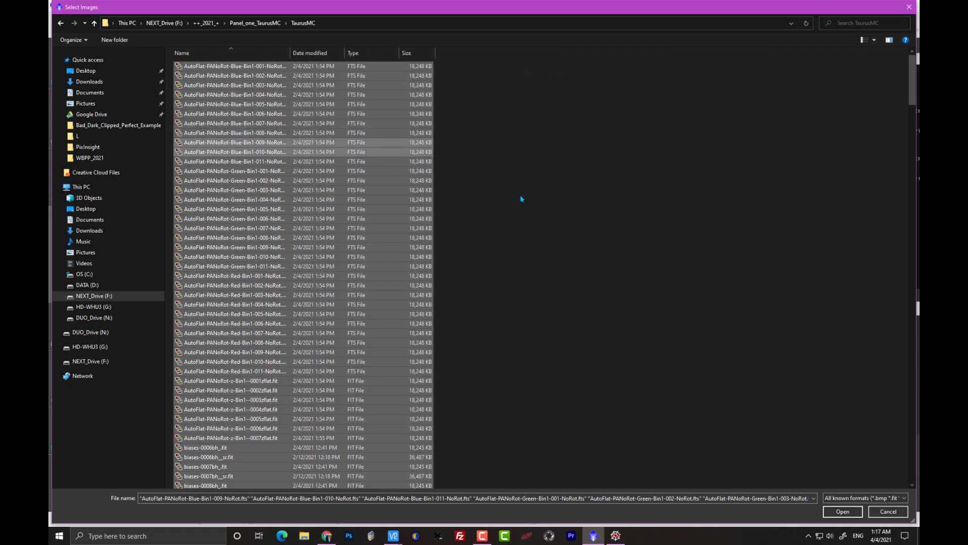
{"action": "left_click_drag", "start_coordinate": [911, 86], "coordinate": [812, 471]}
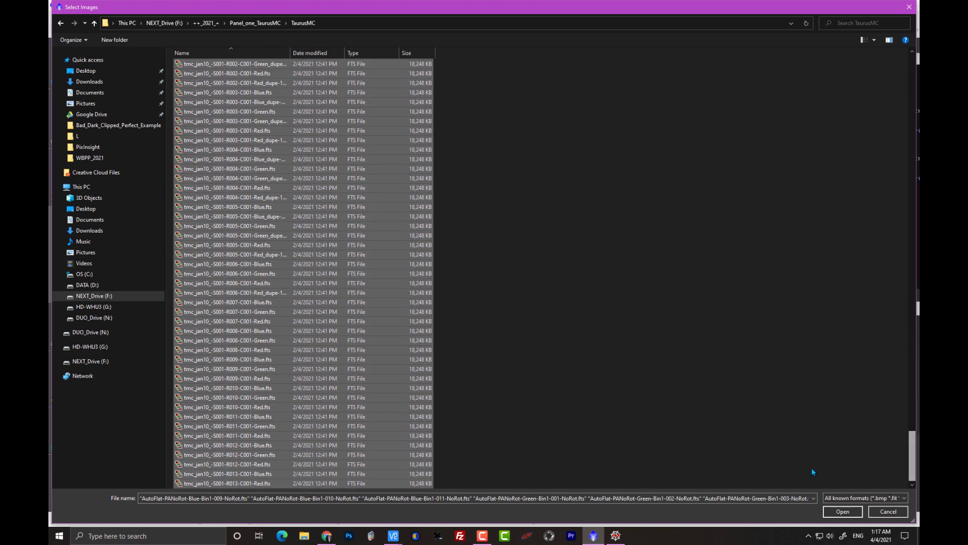
{"action": "left_click", "coordinate": [834, 512]}
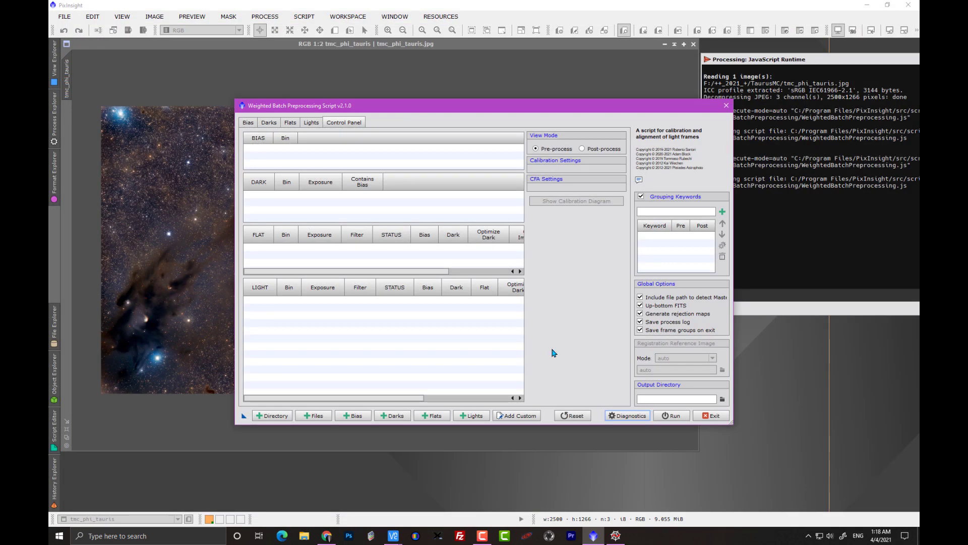
Review the loaded bias, dark and flat frames and how they are grouped in the script
{"action": "left_click", "coordinate": [248, 123]}
{"action": "left_click", "coordinate": [275, 138]}
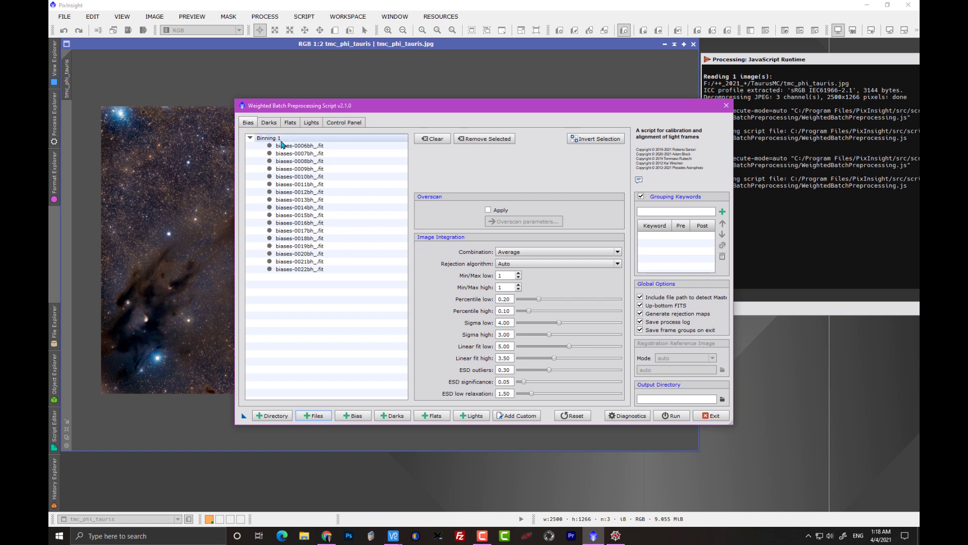
{"action": "left_click", "coordinate": [268, 126]}
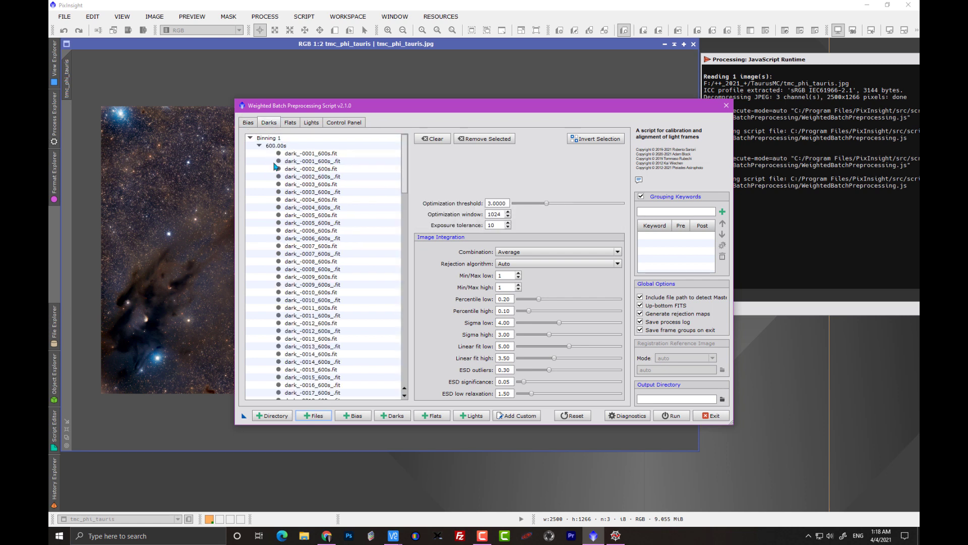
{"action": "left_click", "coordinate": [291, 123]}
{"action": "scroll", "coordinate": [305, 282], "scroll_direction": "down", "scroll_amount": 2}
{"action": "scroll", "coordinate": [311, 312], "scroll_direction": "up", "scroll_amount": 2}
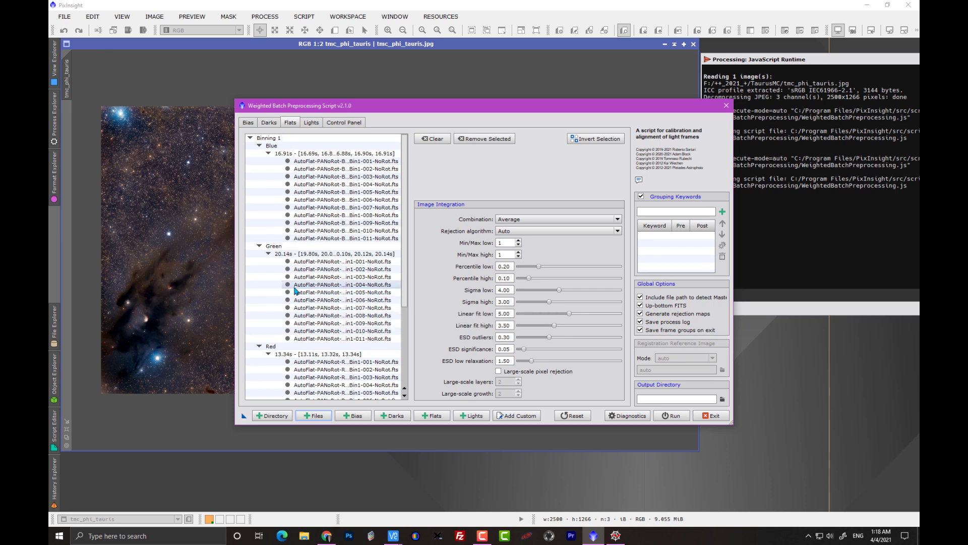
Add all the files from the TaurusMC_East subfolder of Panel_two_TaurusMC_East to the preprocessing script
{"action": "left_click", "coordinate": [315, 415]}
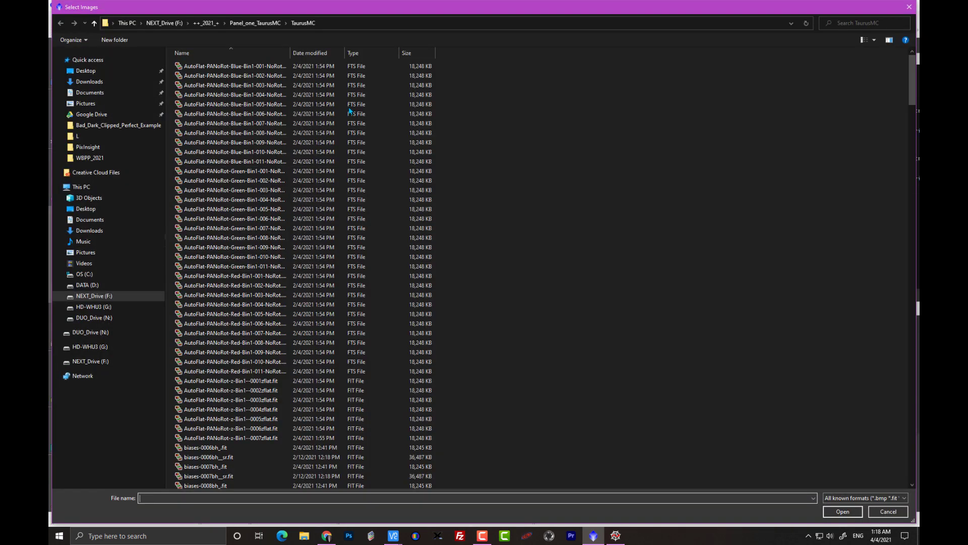
{"action": "left_click", "coordinate": [255, 23]}
{"action": "left_click", "coordinate": [206, 24]}
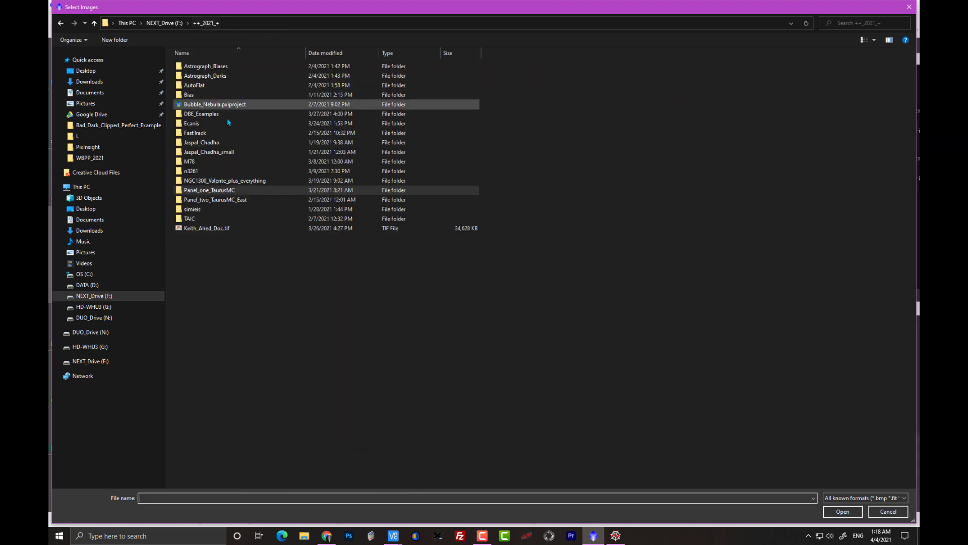
{"action": "double_click", "coordinate": [237, 200]}
{"action": "double_click", "coordinate": [218, 87]}
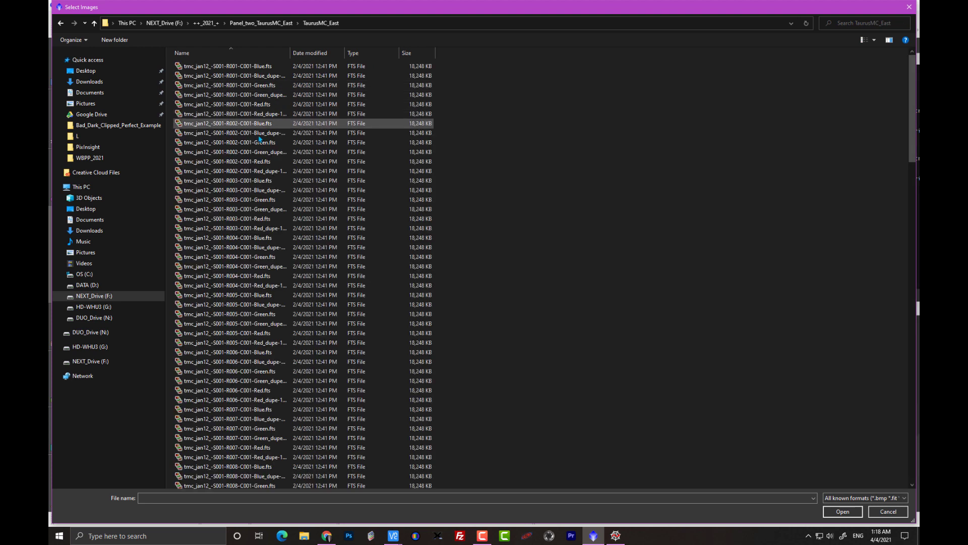
{"action": "left_click", "coordinate": [261, 143]}
{"action": "key", "text": "ctrl+a"}
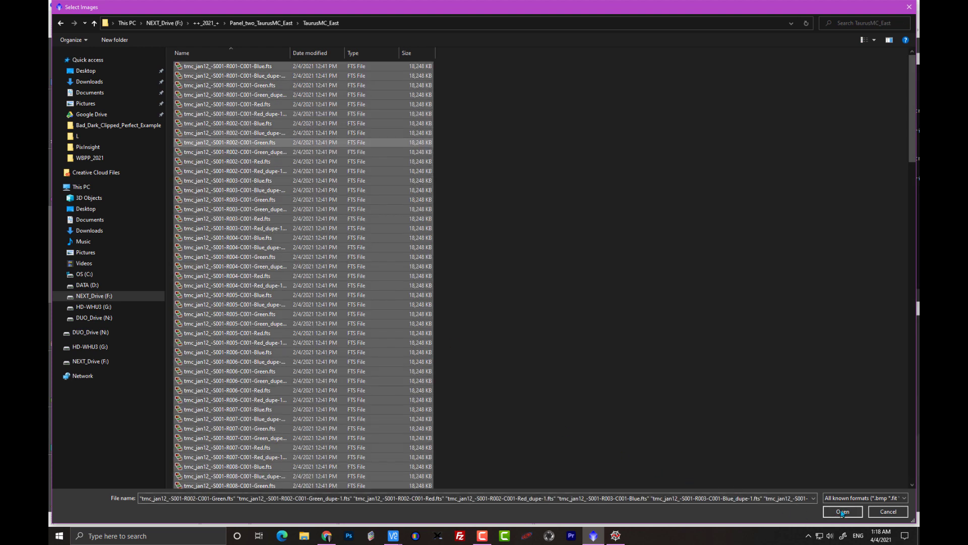
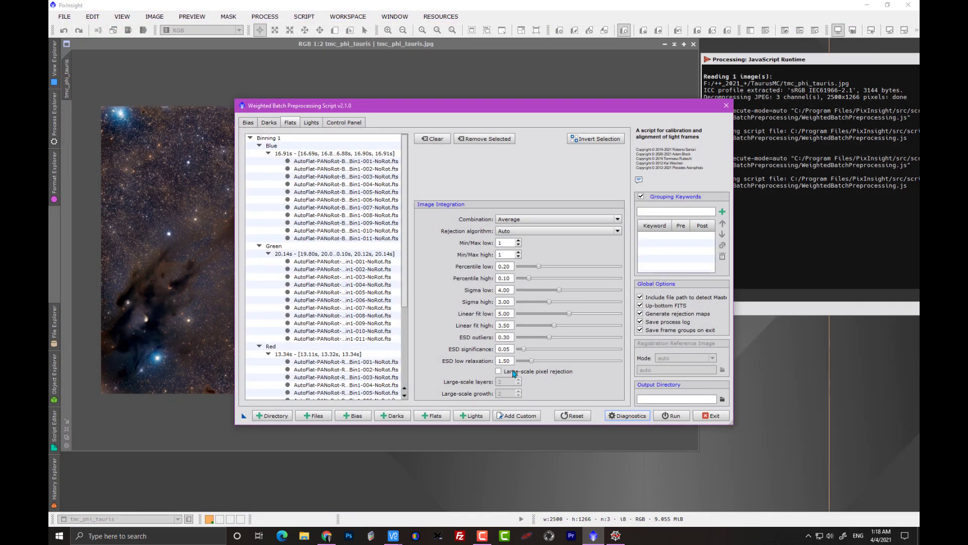
Review the loaded light frames and the calibration overview of all frame groups, widening the script window to show more columns
{"action": "left_click", "coordinate": [312, 123]}
{"action": "mouse_move", "coordinate": [424, 154]}
{"action": "left_mouse_down"}
{"action": "mouse_move", "coordinate": [427, 331]}
{"action": "mouse_move", "coordinate": [426, 141]}
{"action": "left_mouse_up"}
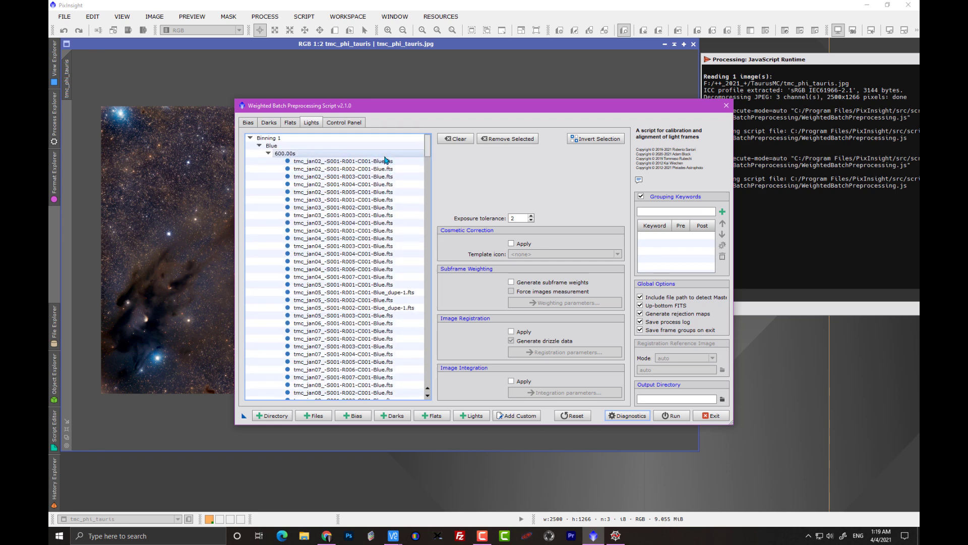
{"action": "left_click", "coordinate": [356, 124]}
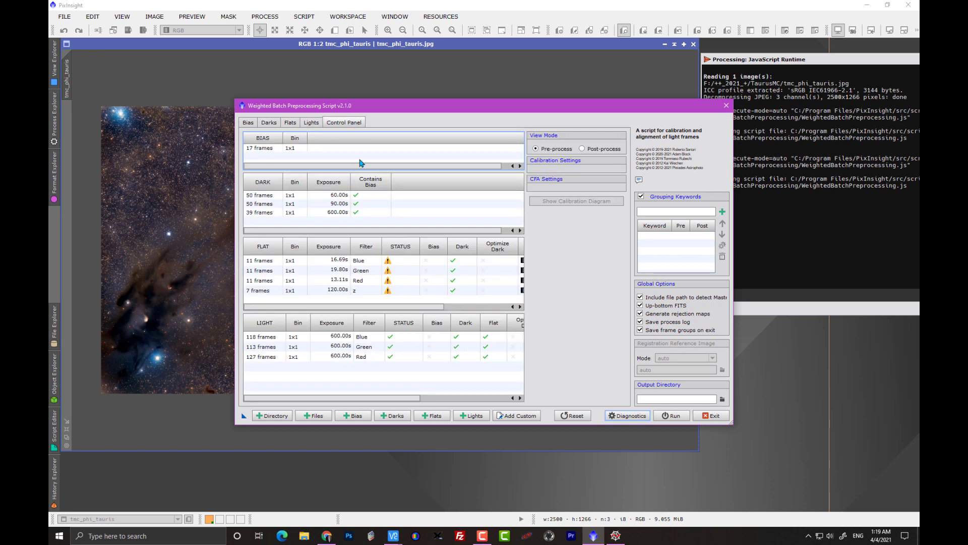
{"action": "left_click_drag", "start_coordinate": [373, 112], "coordinate": [346, 105]}
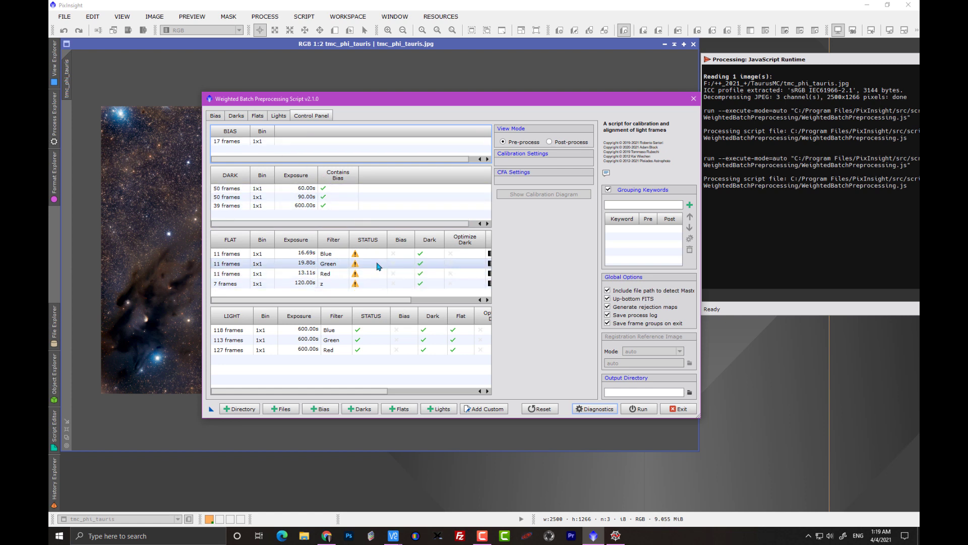
{"action": "left_click_drag", "start_coordinate": [700, 418], "coordinate": [811, 423]}
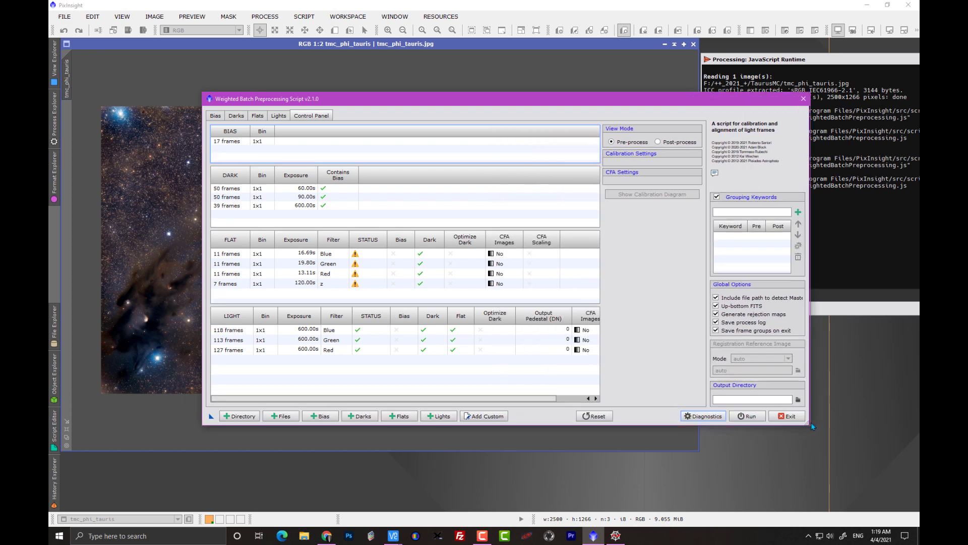
{"action": "left_click_drag", "start_coordinate": [519, 100], "coordinate": [425, 100]}
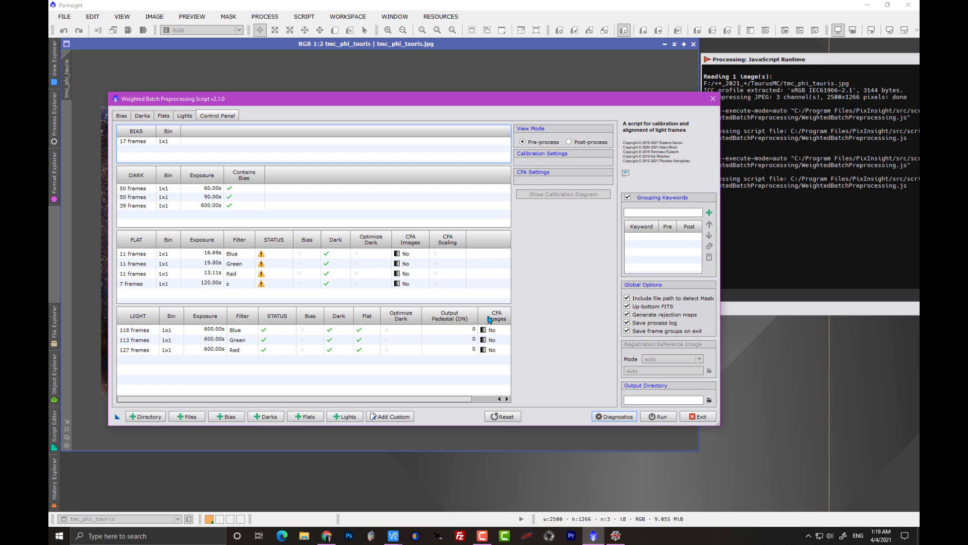
Disable the dark in the calibration settings of the Blue, Green, Red and z flat groups
{"action": "left_click", "coordinate": [232, 256]}
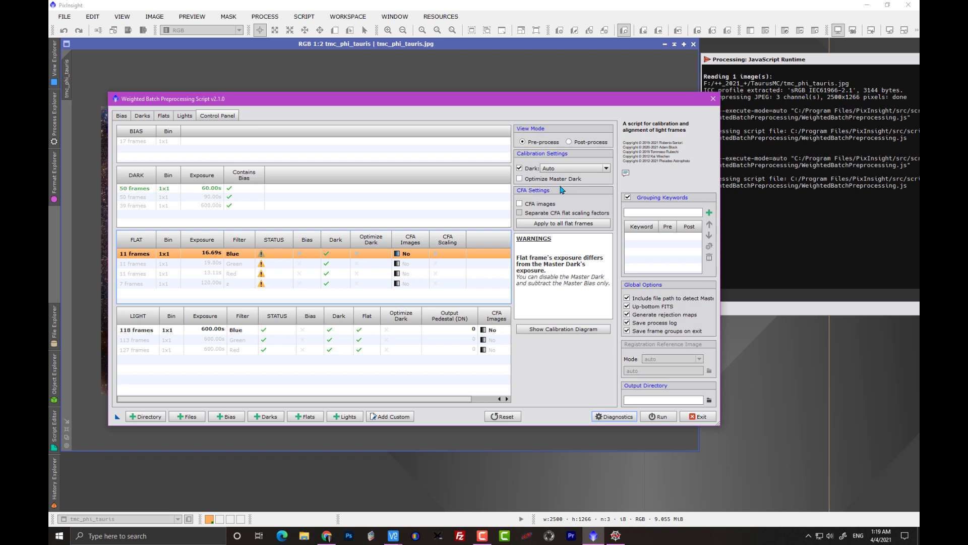
{"action": "left_click", "coordinate": [520, 168]}
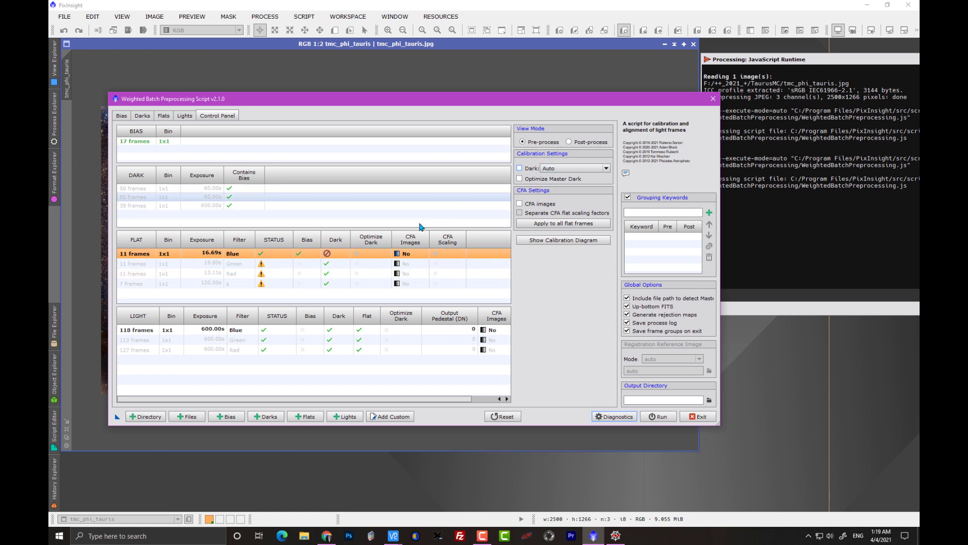
{"action": "left_click", "coordinate": [533, 170]}
{"action": "left_click", "coordinate": [267, 265]}
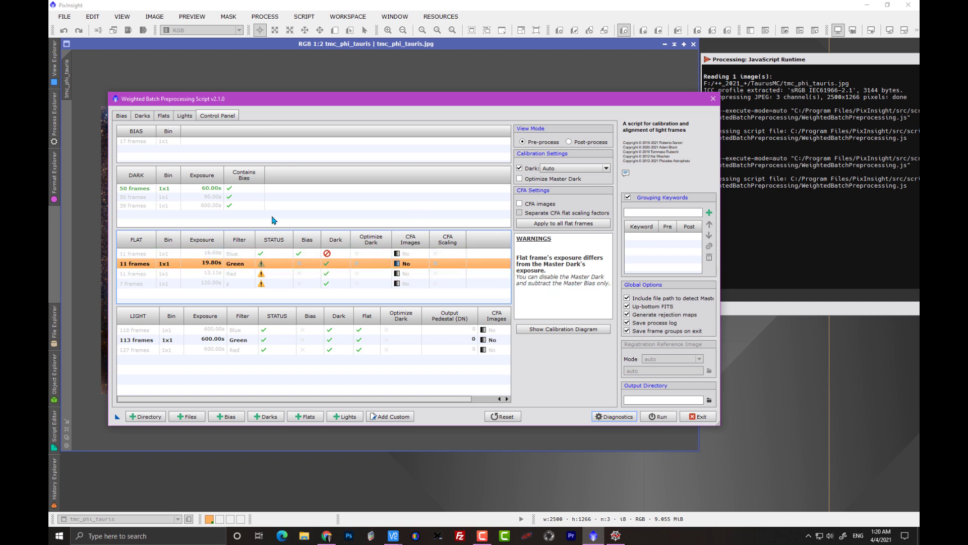
{"action": "left_click", "coordinate": [519, 169]}
{"action": "left_click", "coordinate": [262, 273]}
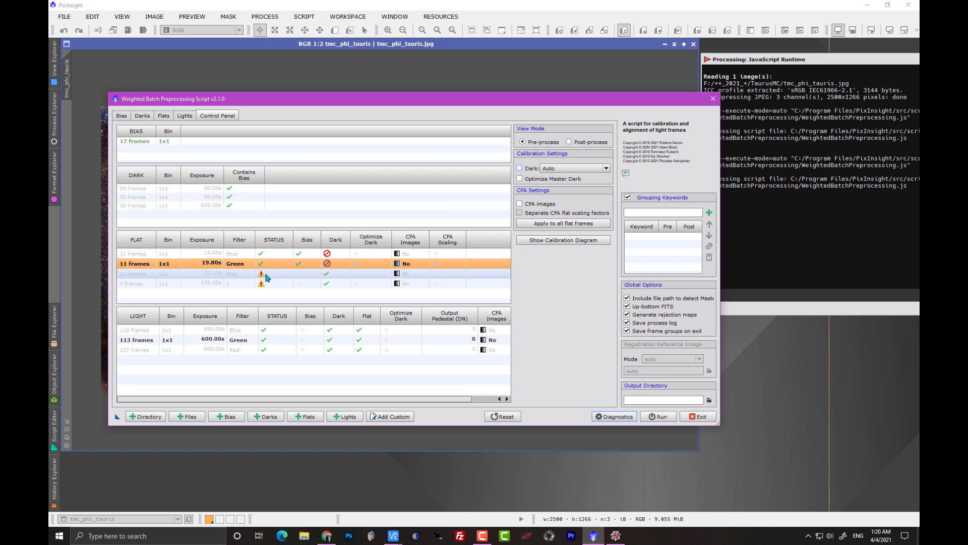
{"action": "left_click", "coordinate": [519, 168]}
{"action": "left_click", "coordinate": [263, 283]}
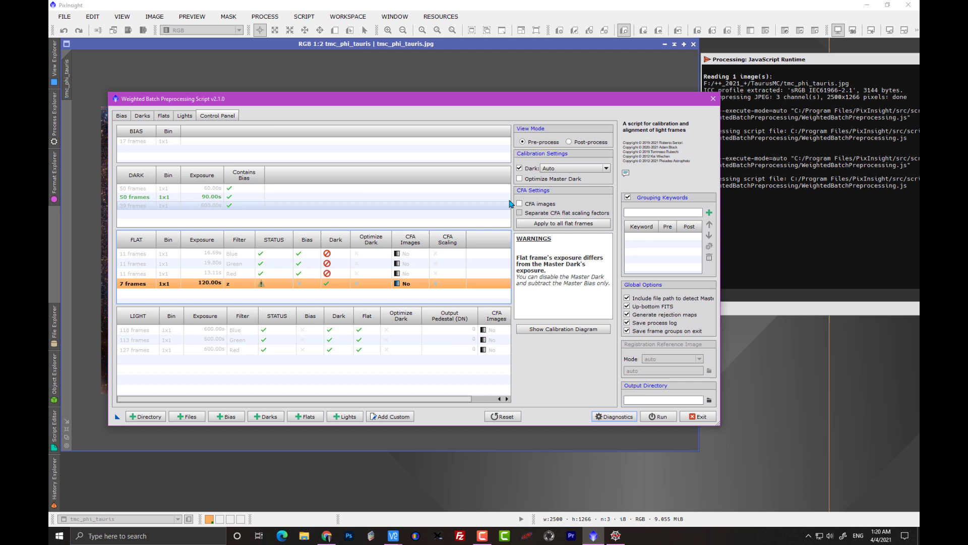
{"action": "left_click", "coordinate": [519, 168]}
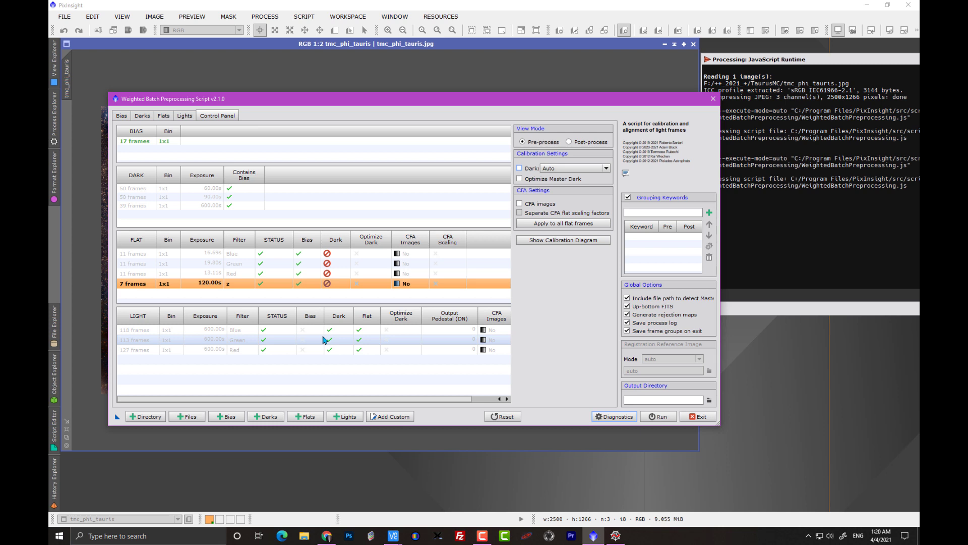
Add the grouping keyword PANEL and switch it from pre-processing to post-processing only
{"action": "left_click", "coordinate": [184, 116]}
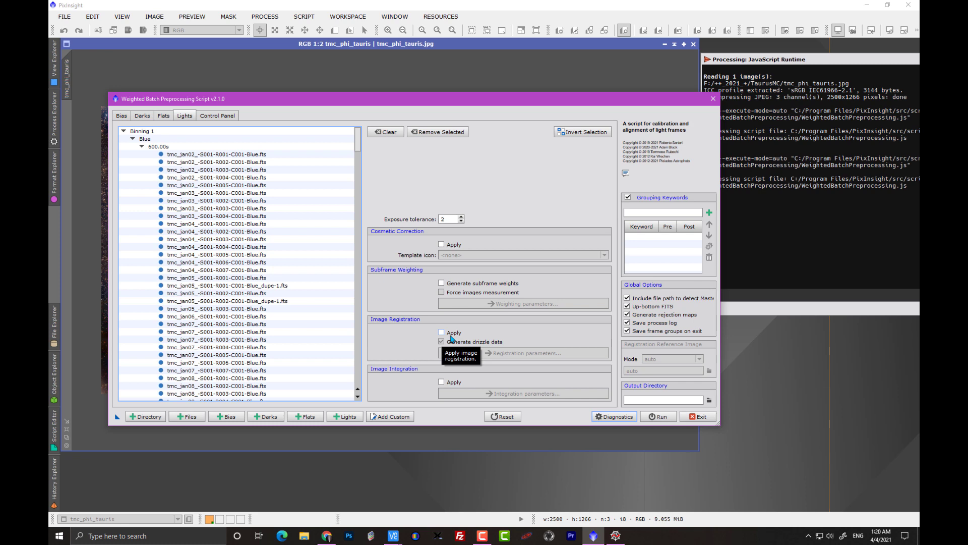
{"action": "left_click", "coordinate": [214, 117]}
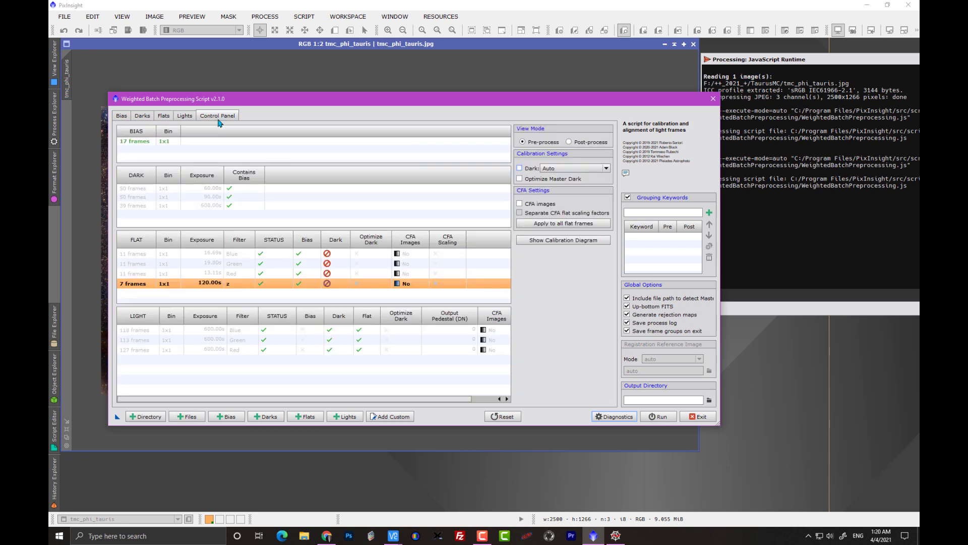
{"action": "left_click", "coordinate": [651, 213]}
{"action": "left_click", "coordinate": [710, 214]}
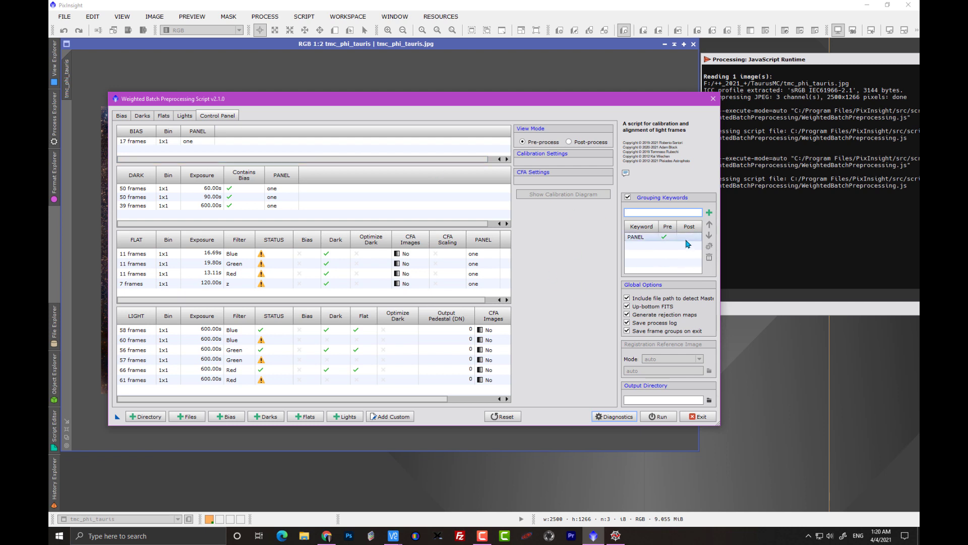
{"action": "left_click", "coordinate": [656, 239]}
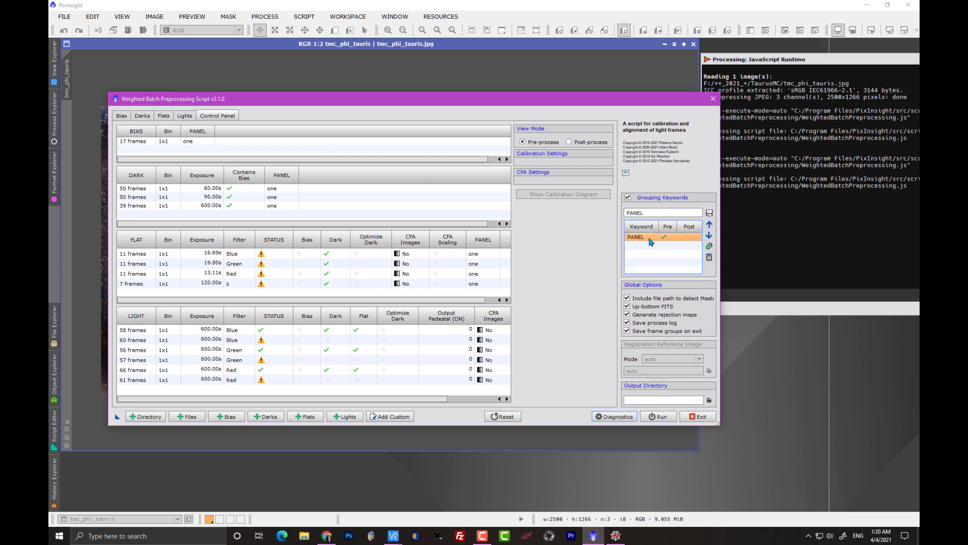
{"action": "left_click", "coordinate": [709, 247]}
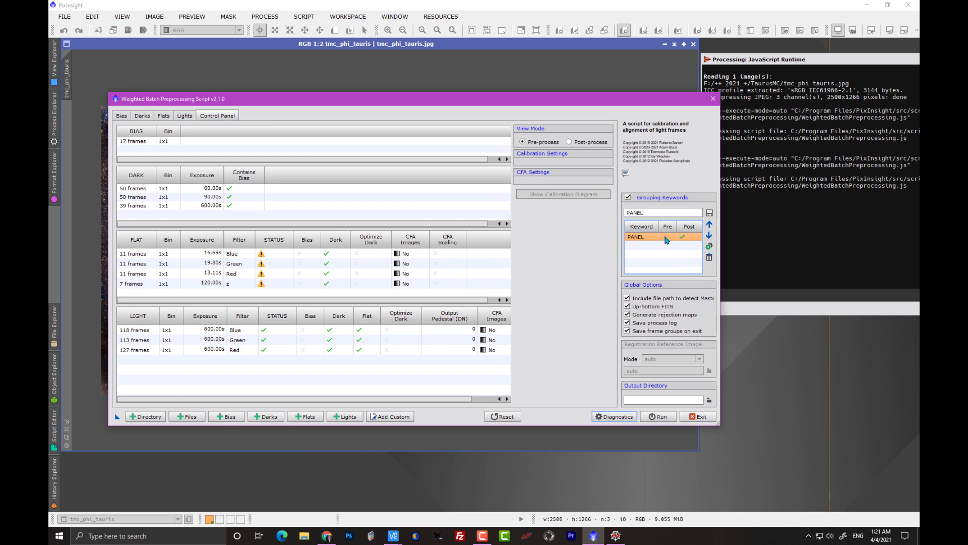
Turn off dark calibration again for the Blue, Green, Red and z flats, and display the post-process grouping of the master lights
{"action": "left_click", "coordinate": [277, 255]}
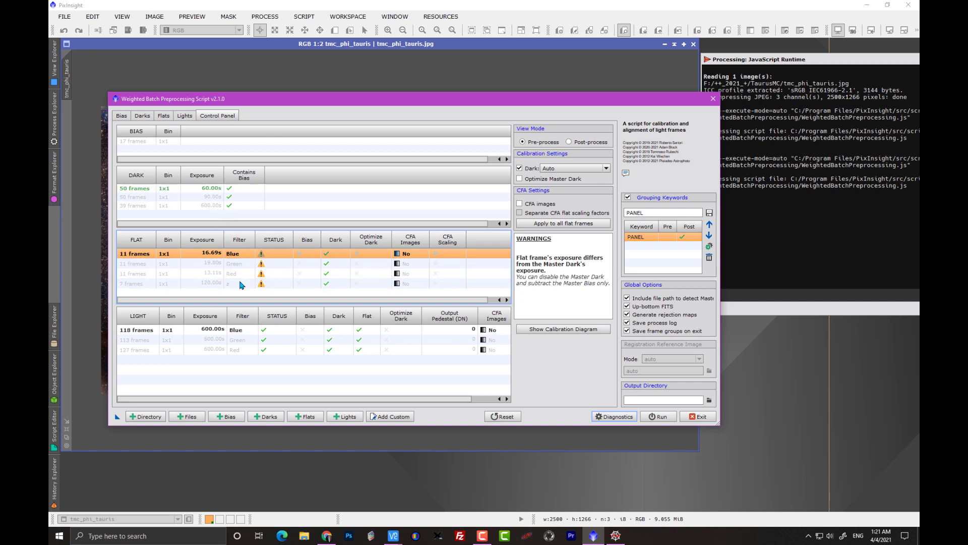
{"action": "left_click", "coordinate": [519, 168]}
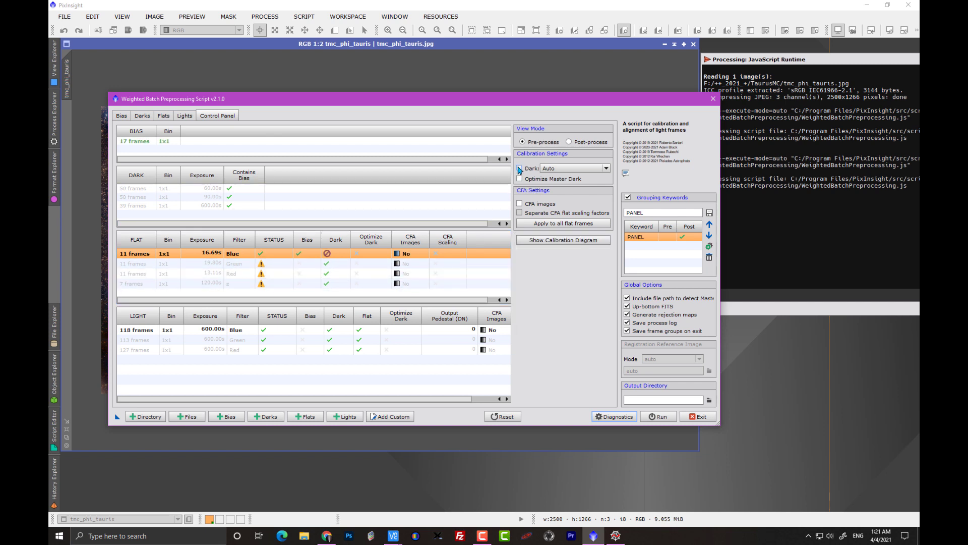
{"action": "left_click", "coordinate": [303, 264]}
{"action": "left_click", "coordinate": [520, 168]}
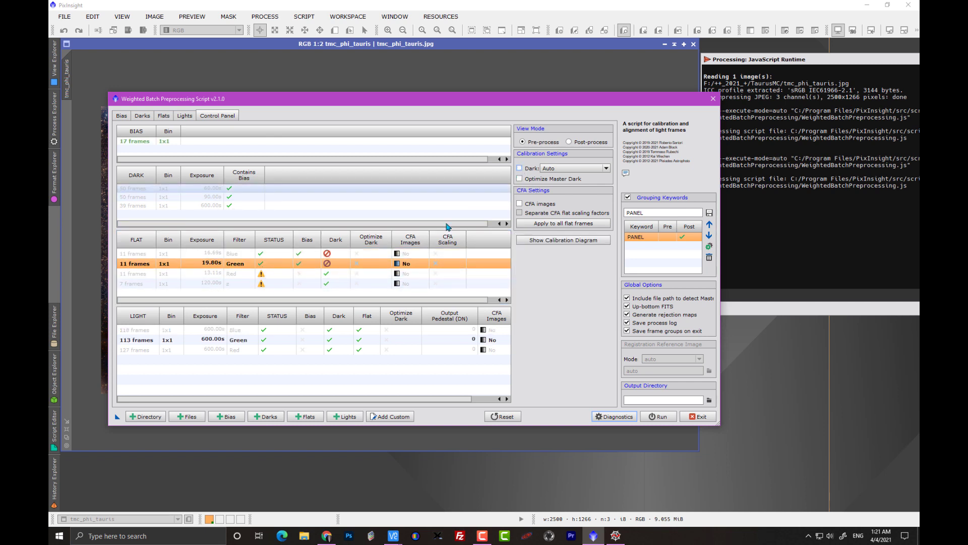
{"action": "left_click", "coordinate": [272, 273]}
{"action": "left_click", "coordinate": [520, 169]}
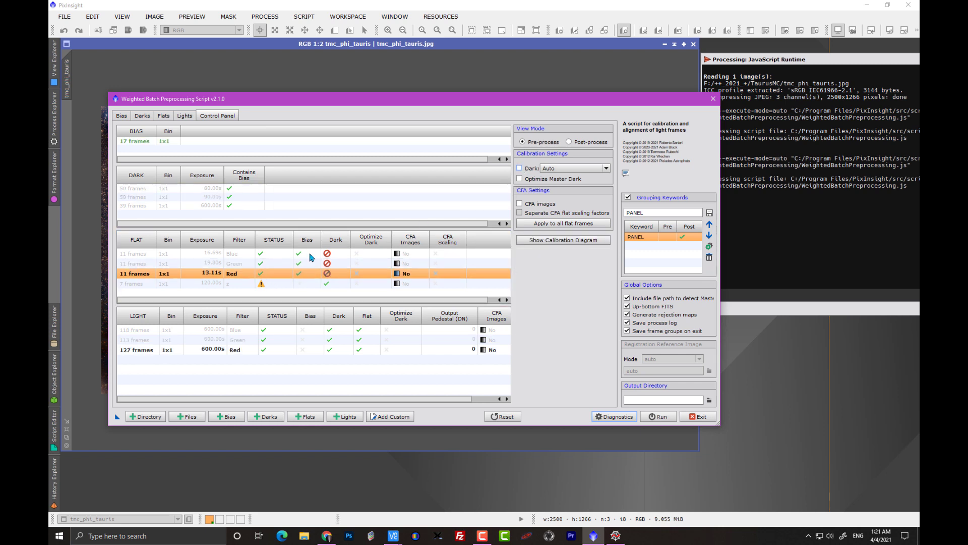
{"action": "left_click", "coordinate": [268, 284]}
{"action": "left_click", "coordinate": [520, 169]}
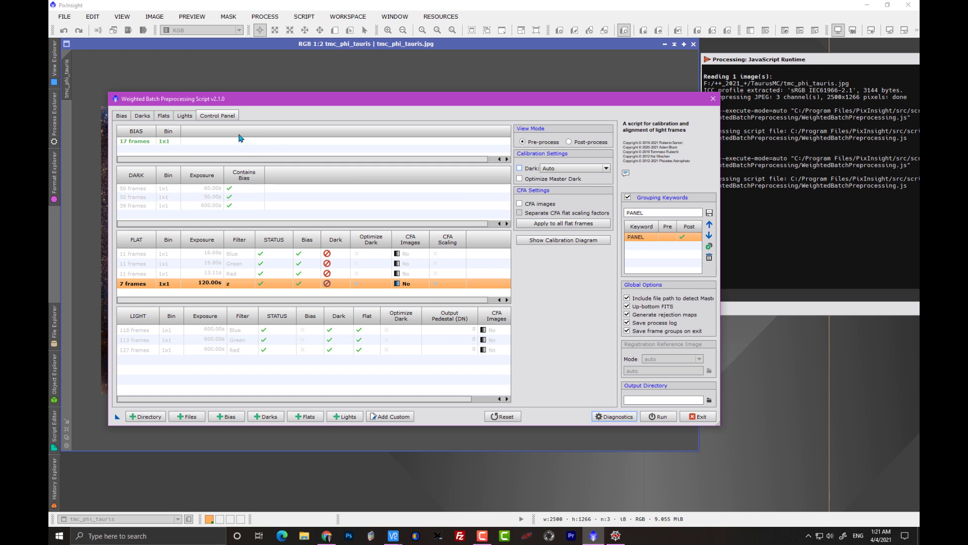
{"action": "left_click", "coordinate": [570, 142]}
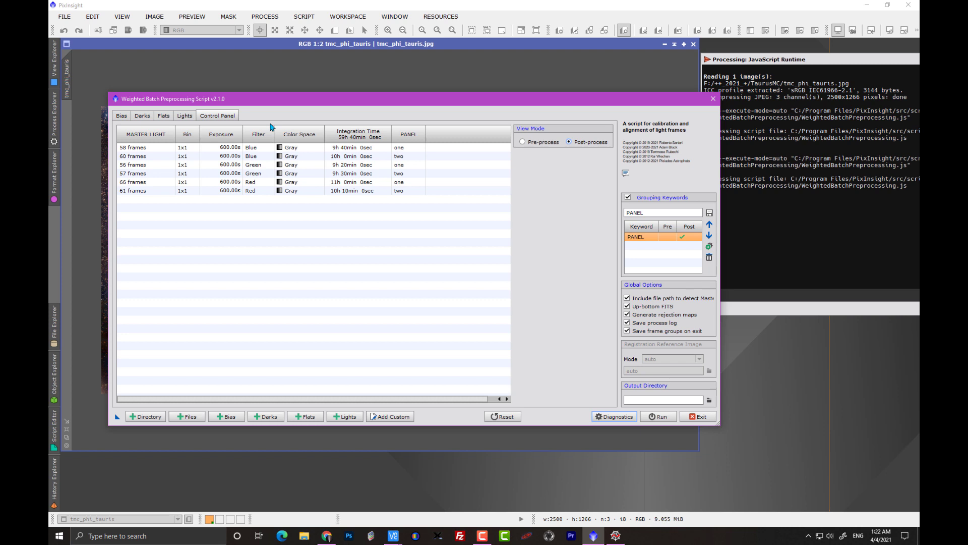
Apply image registration and integration to the lights without drizzle data, with the registration reference mode set to auto by PANEL
{"action": "left_click", "coordinate": [184, 116]}
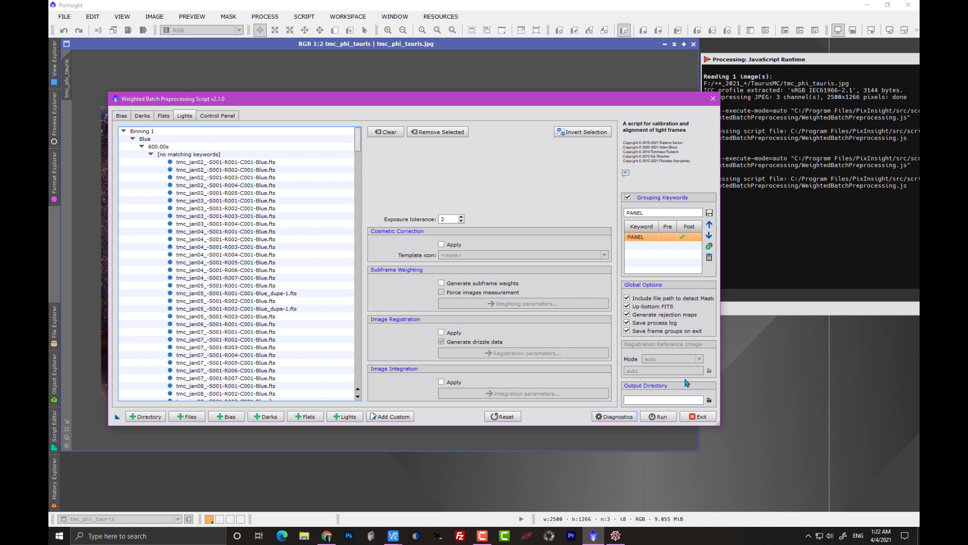
{"action": "left_click", "coordinate": [442, 332]}
{"action": "left_click", "coordinate": [441, 383]}
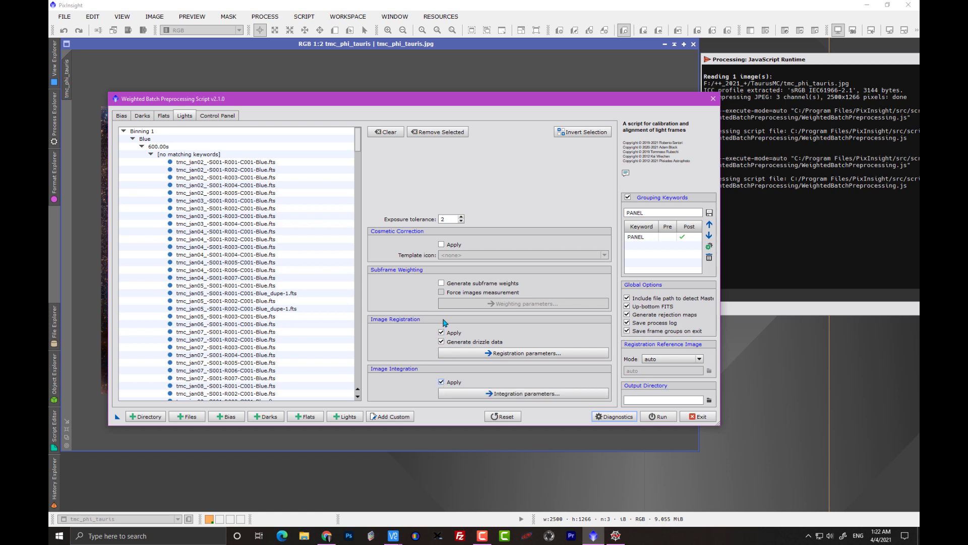
{"action": "left_click", "coordinate": [442, 342]}
{"action": "left_click", "coordinate": [700, 360]}
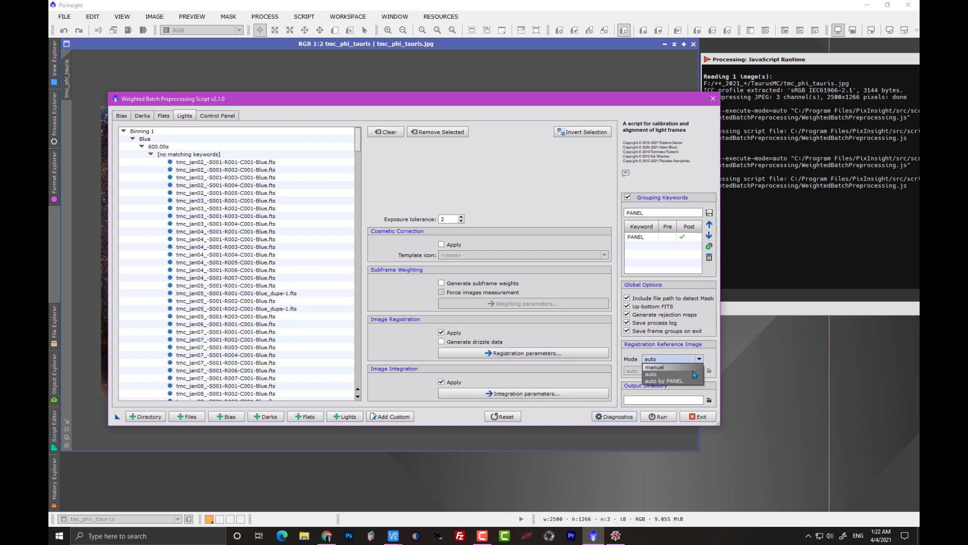
{"action": "left_click", "coordinate": [676, 381]}
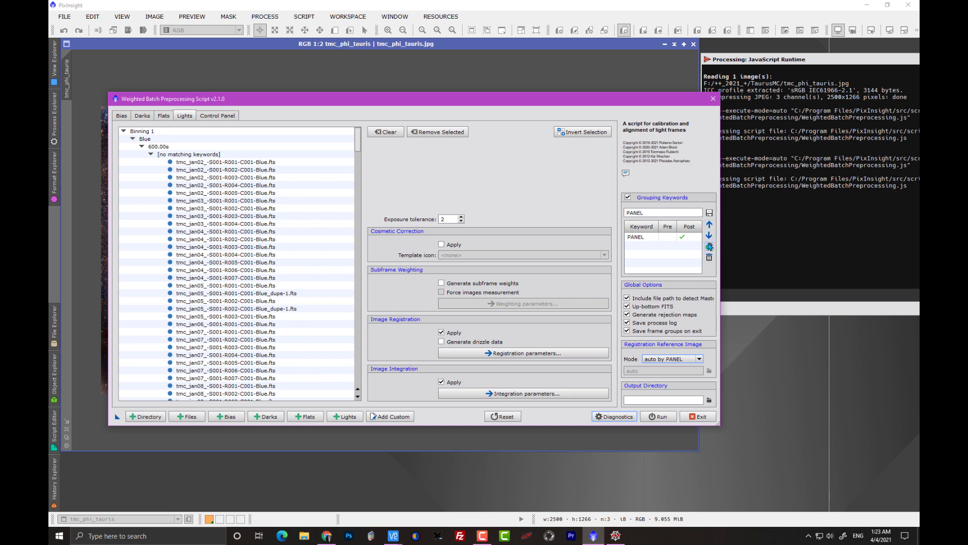
Switch the grouping keyword PANEL from post-processing to pre-processing only and display the available registration reference modes
{"action": "left_click", "coordinate": [688, 237]}
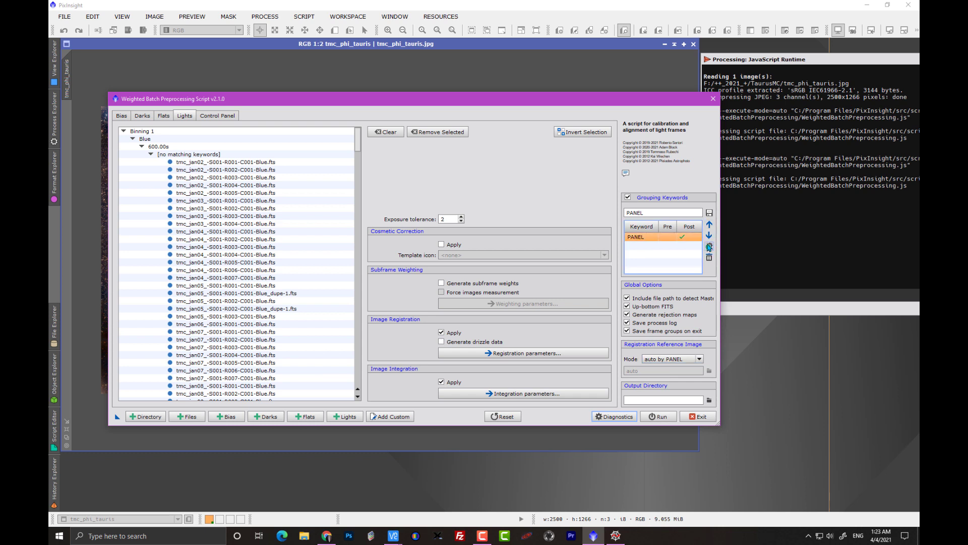
{"action": "left_click", "coordinate": [709, 247]}
{"action": "left_click", "coordinate": [710, 247]}
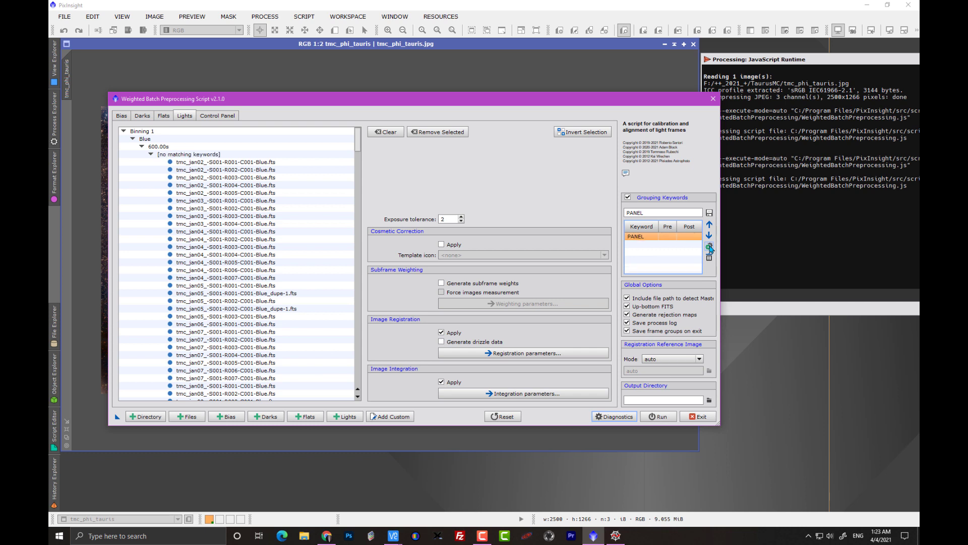
{"action": "left_click", "coordinate": [710, 247]}
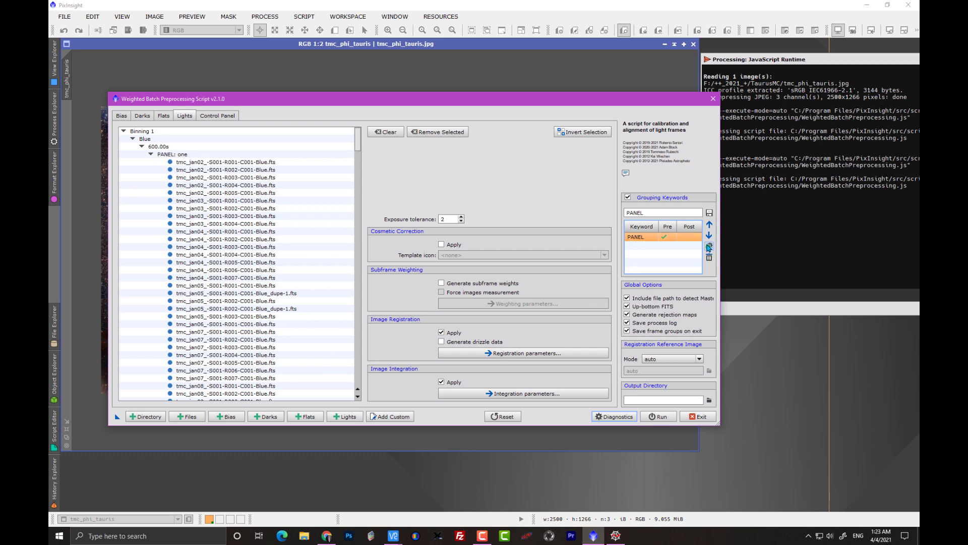
{"action": "left_click", "coordinate": [700, 360]}
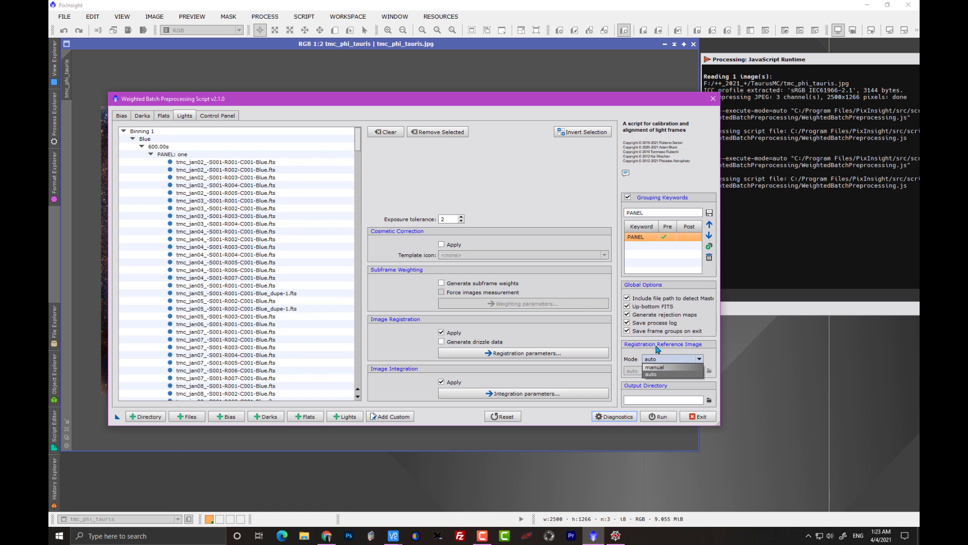
Return the keyword PANEL to post-processing only and set the registration reference mode to auto by PANEL
{"action": "left_click", "coordinate": [709, 246]}
{"action": "left_click", "coordinate": [709, 247]}
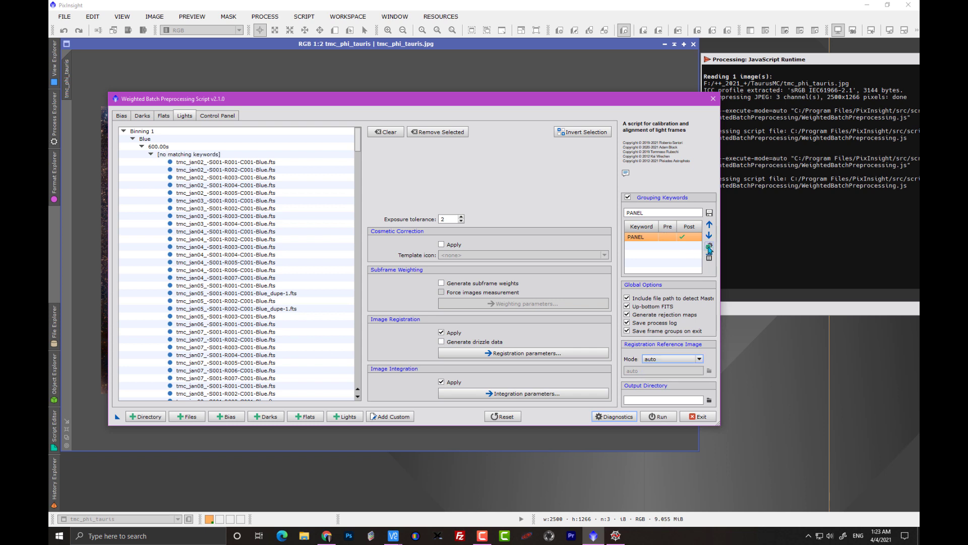
{"action": "left_click", "coordinate": [685, 358]}
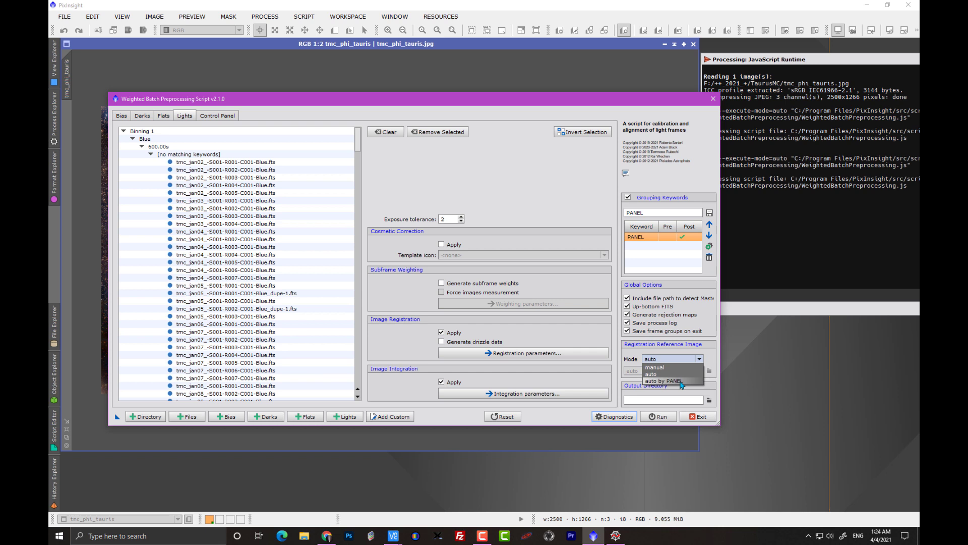
{"action": "key", "text": "Escape"}
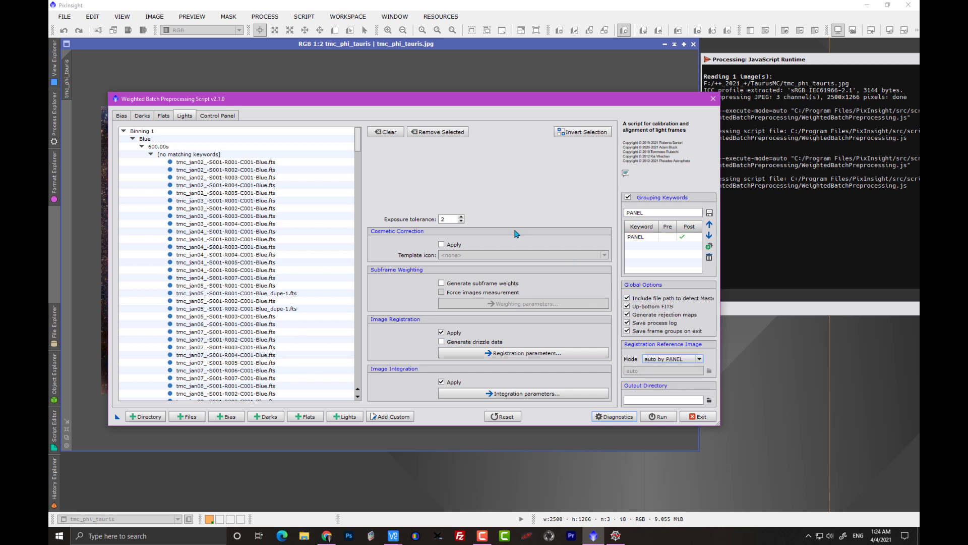
Review the post-process and pre-process groupings of the frames, and look through the list of Blue and Green lights
{"action": "left_click", "coordinate": [224, 115]}
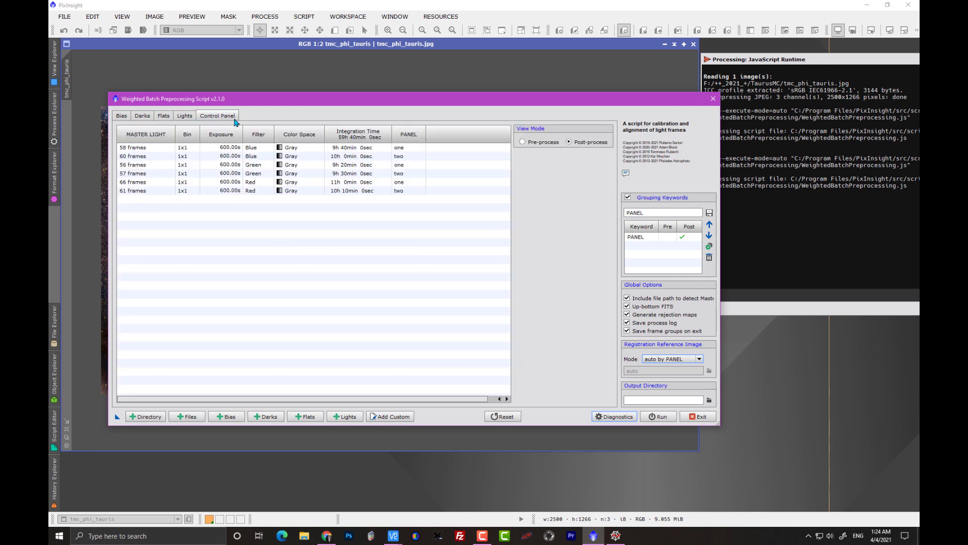
{"action": "left_click", "coordinate": [525, 142]}
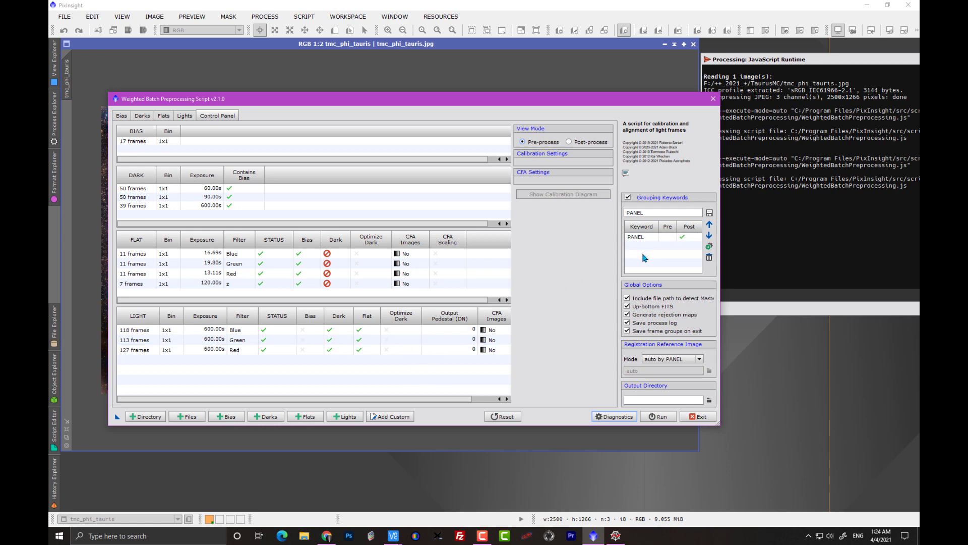
{"action": "left_click", "coordinate": [185, 116]}
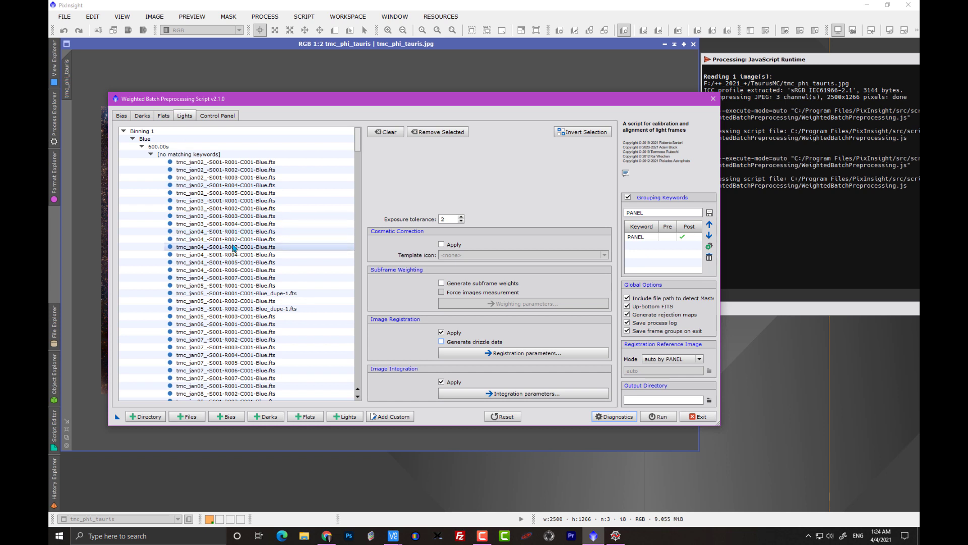
{"action": "scroll", "coordinate": [235, 268], "scroll_direction": "down", "scroll_amount": 15}
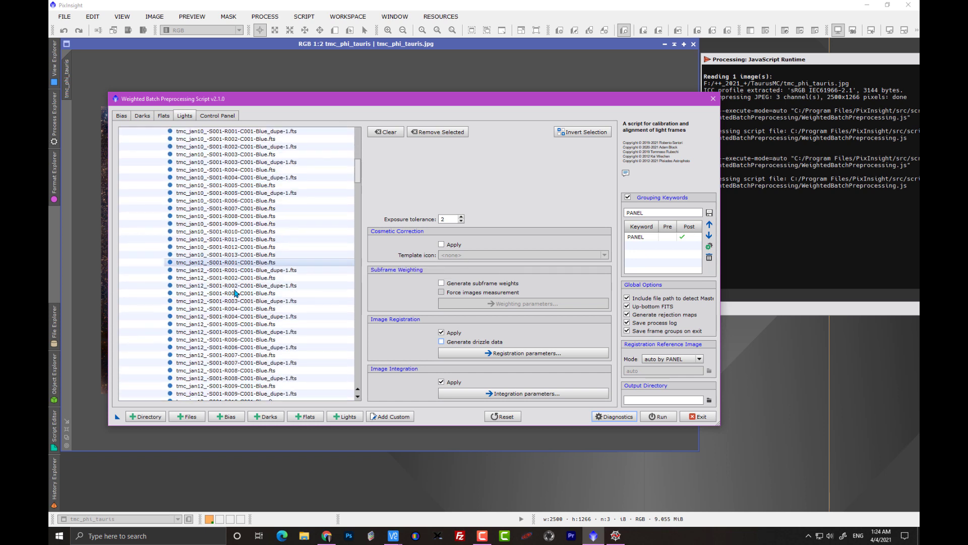
{"action": "scroll", "coordinate": [194, 266], "scroll_direction": "down", "scroll_amount": 15}
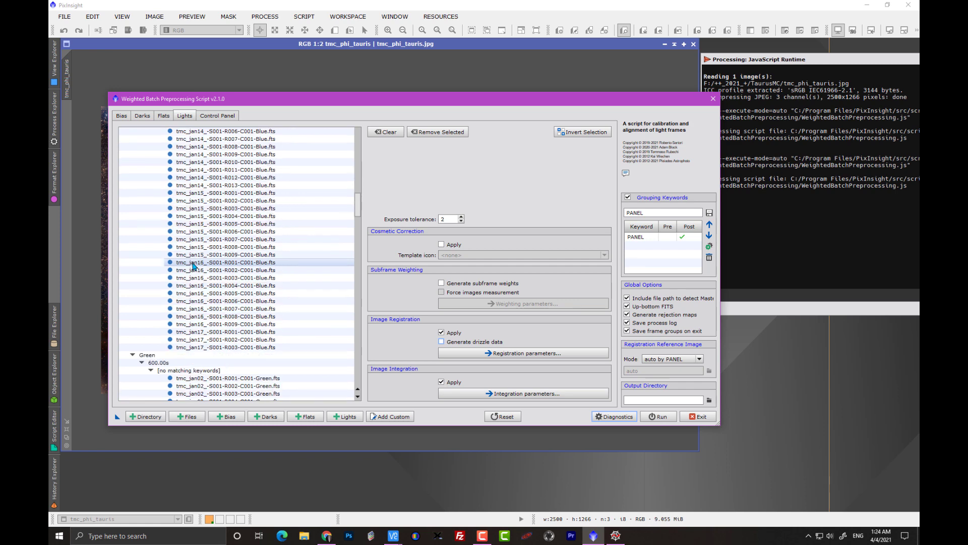
{"action": "scroll", "coordinate": [194, 266], "scroll_direction": "down", "scroll_amount": 15}
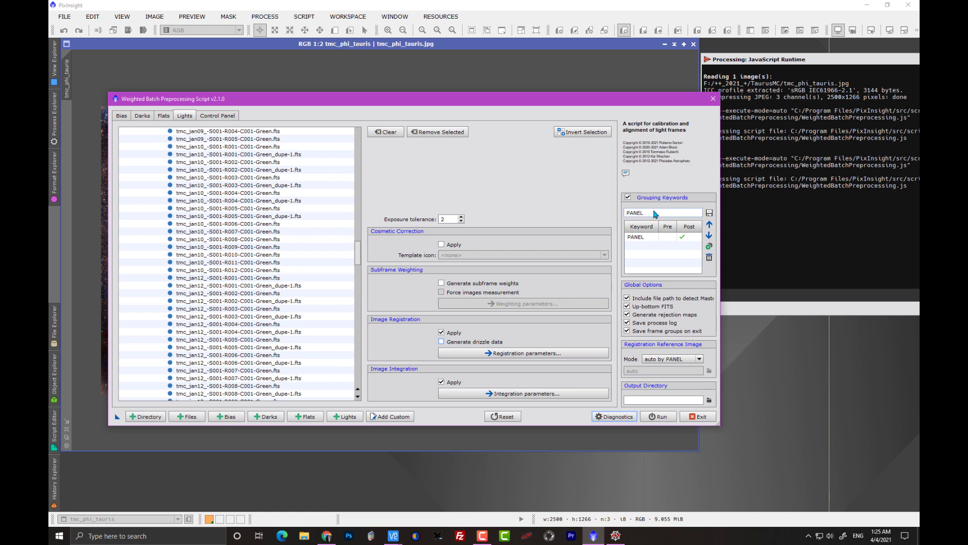
{"action": "left_click_drag", "start_coordinate": [650, 212], "coordinate": [625, 214]}
{"action": "type", "text": "TMC"}
{"action": "key", "text": "Tab"}
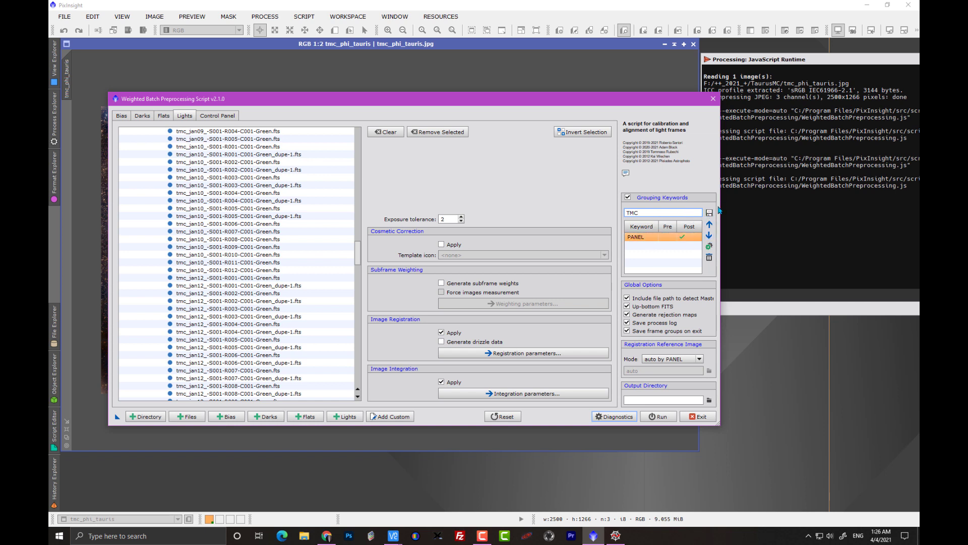
{"action": "left_click", "coordinate": [642, 238]}
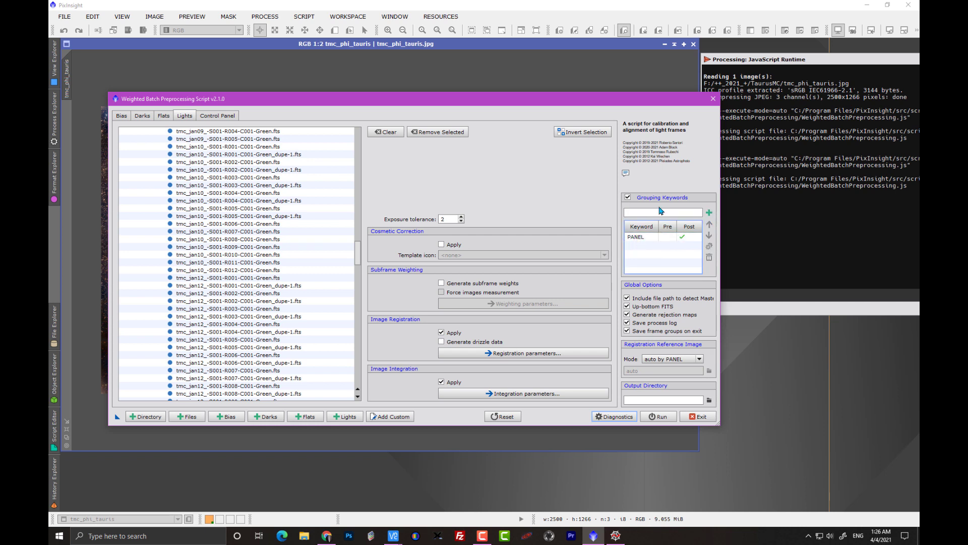
Rename the grouping keyword PANEL to PPFD
{"action": "left_click", "coordinate": [644, 237]}
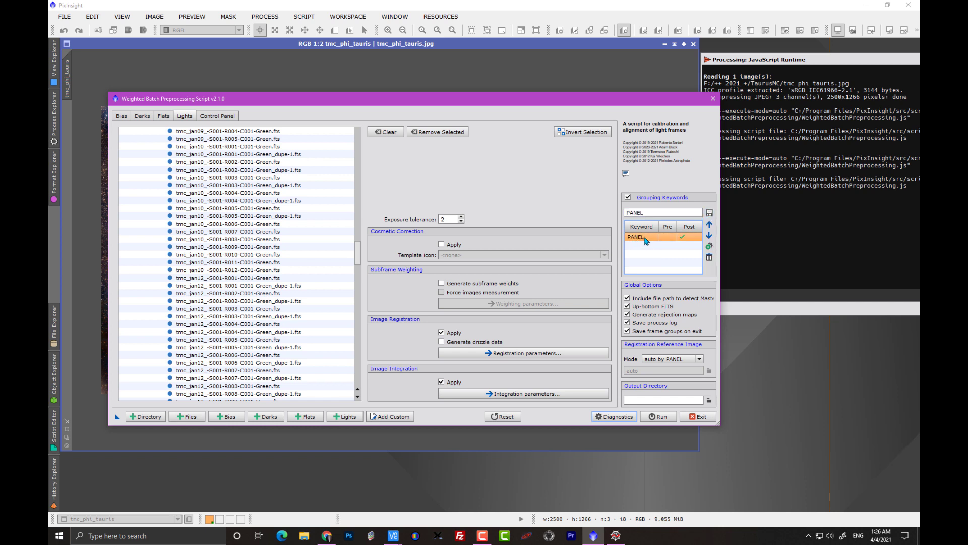
{"action": "left_click_drag", "start_coordinate": [654, 216], "coordinate": [623, 216]}
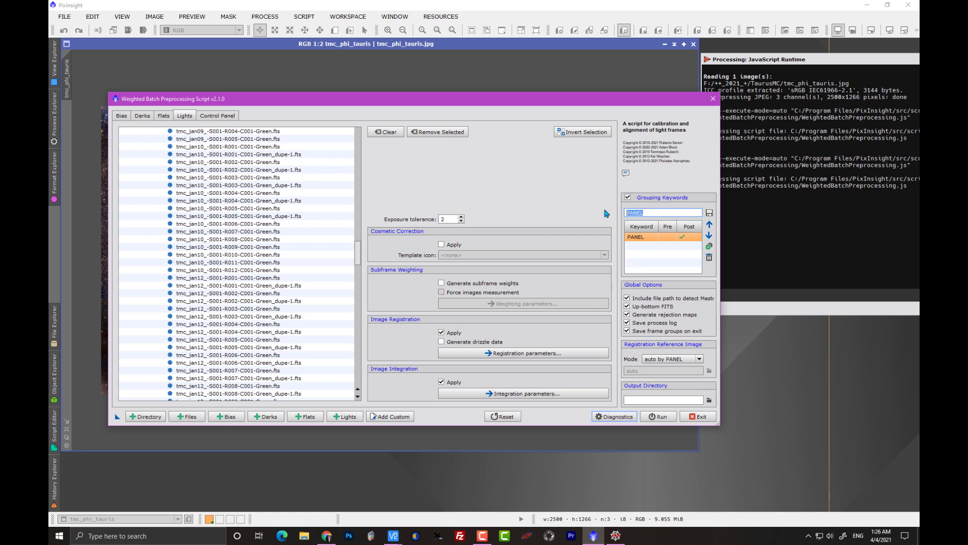
{"action": "type", "text": "PPFD"}
{"action": "left_click", "coordinate": [710, 213]}
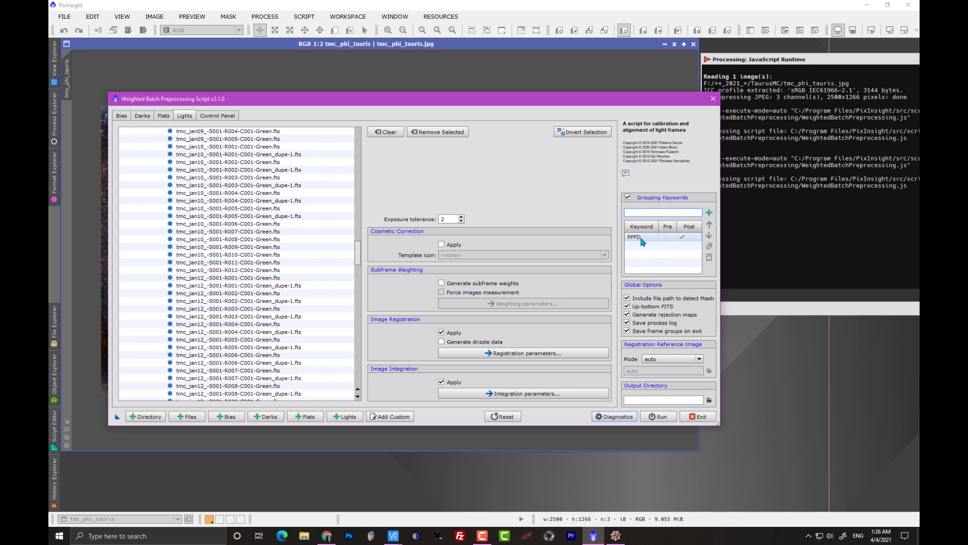
Rename the grouping keyword PPFD back to PANEL
{"action": "left_click", "coordinate": [644, 237]}
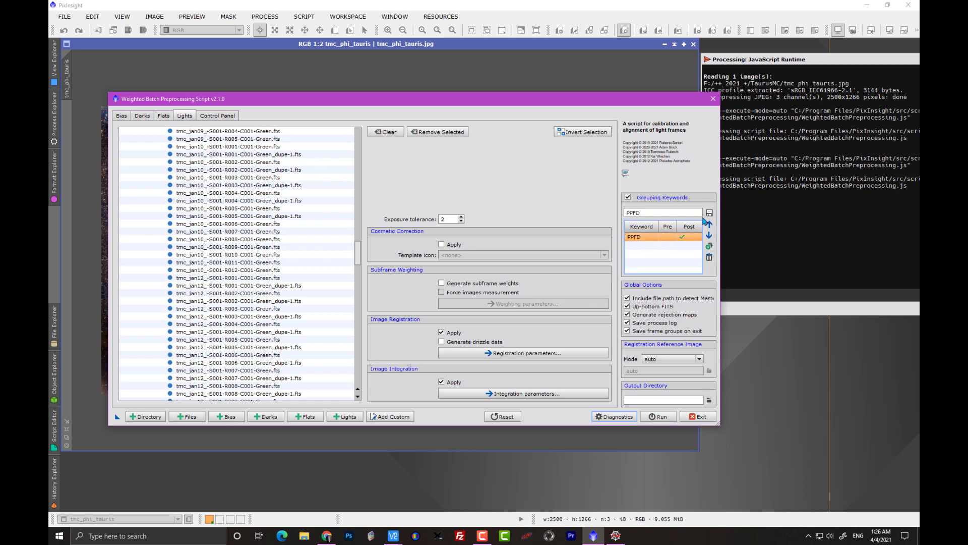
{"action": "left_click_drag", "start_coordinate": [637, 214], "coordinate": [623, 214]}
{"action": "type", "text": "PANEL"}
{"action": "left_click", "coordinate": [709, 214]}
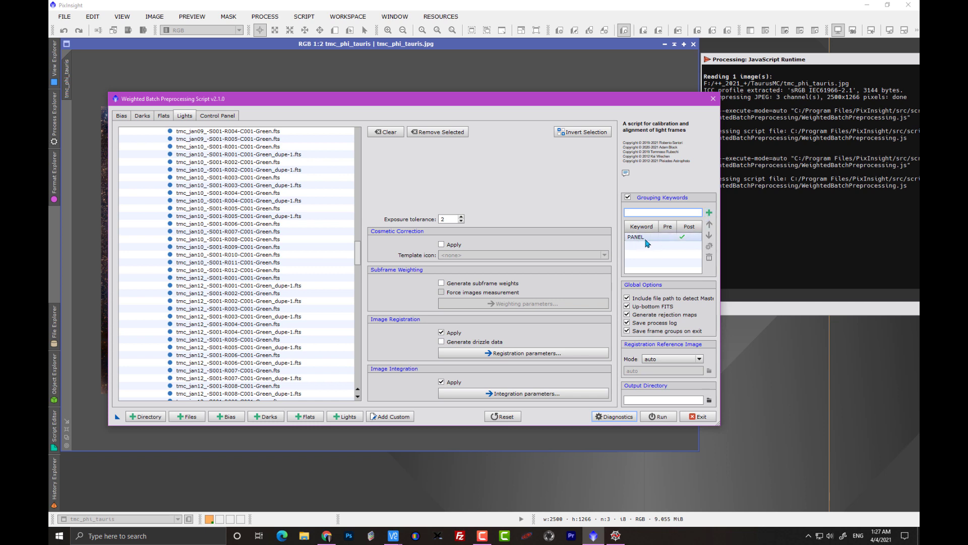
Add TMC as a second grouping keyword, active in pre-processing only
{"action": "left_click", "coordinate": [709, 213]}
{"action": "left_click", "coordinate": [501, 282]}
{"action": "type", "text": "TMC"}
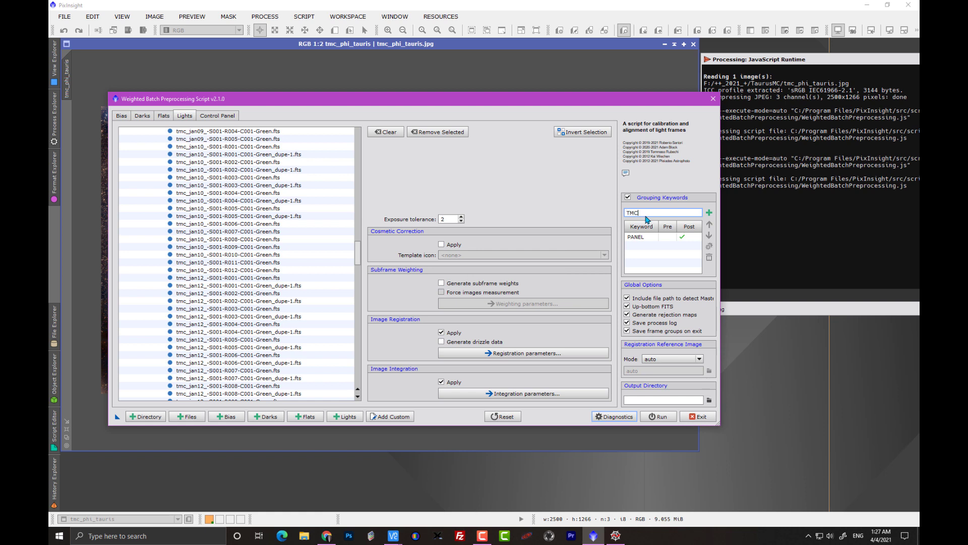
{"action": "left_click", "coordinate": [710, 212]}
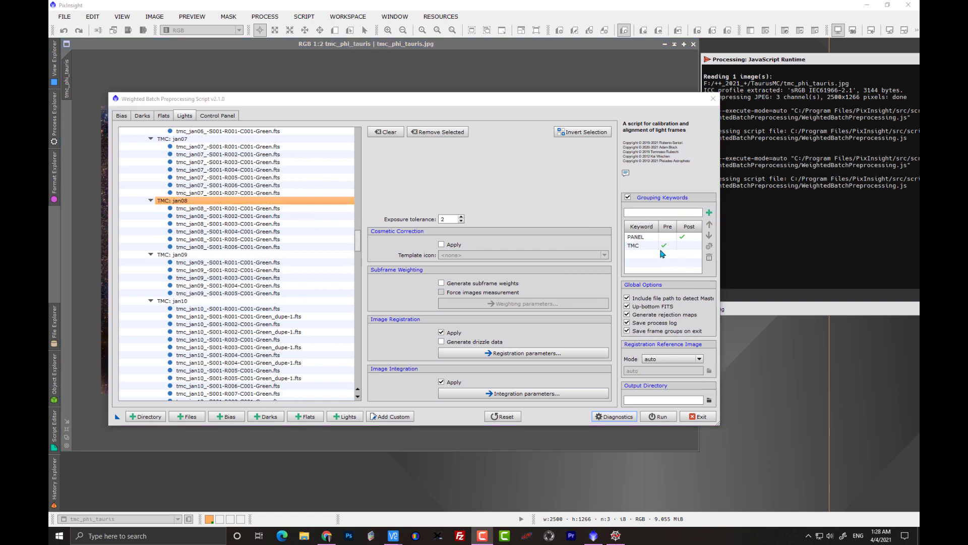
Examine how the TMC keyword groups the lights in the frame list and the pre-process overview, widening the script window to show its column
{"action": "left_click", "coordinate": [639, 247]}
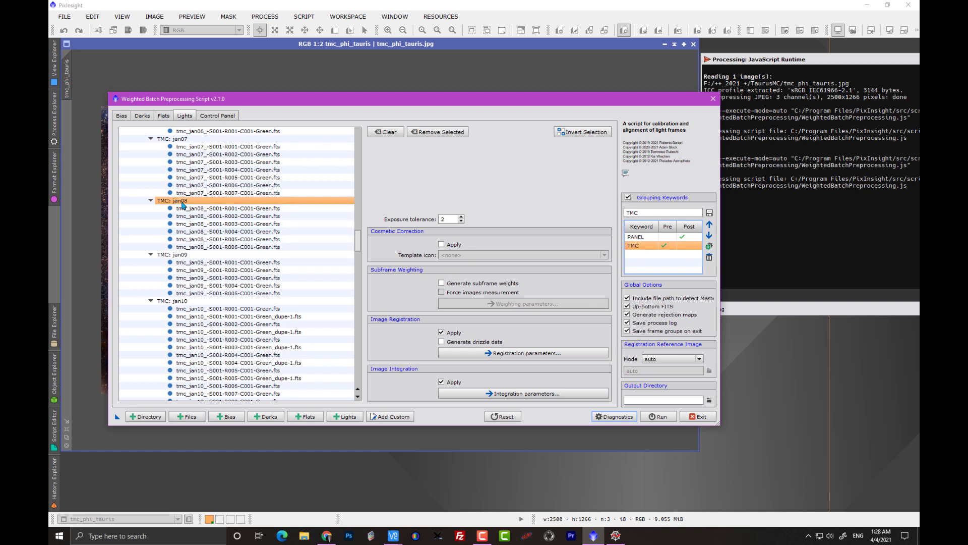
{"action": "left_click", "coordinate": [186, 255]}
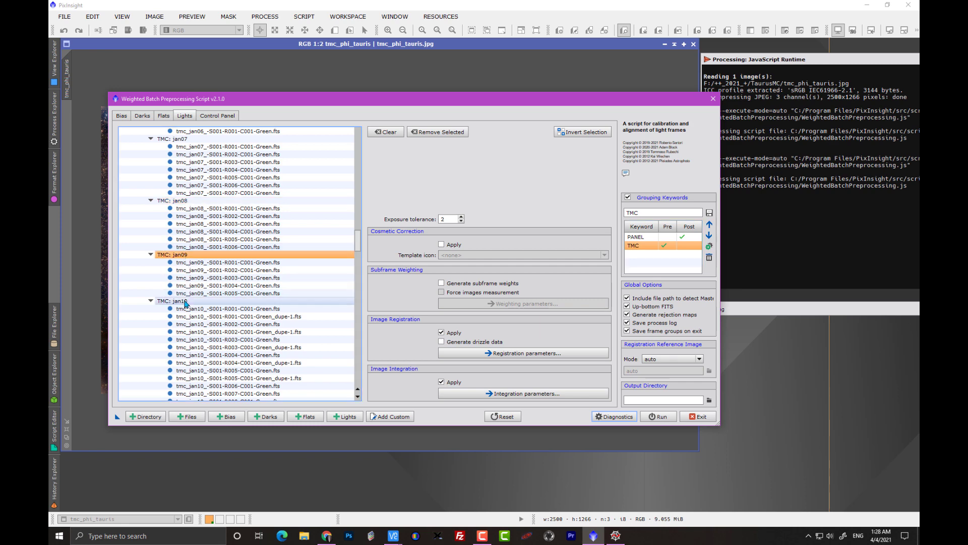
{"action": "left_click", "coordinate": [222, 116]}
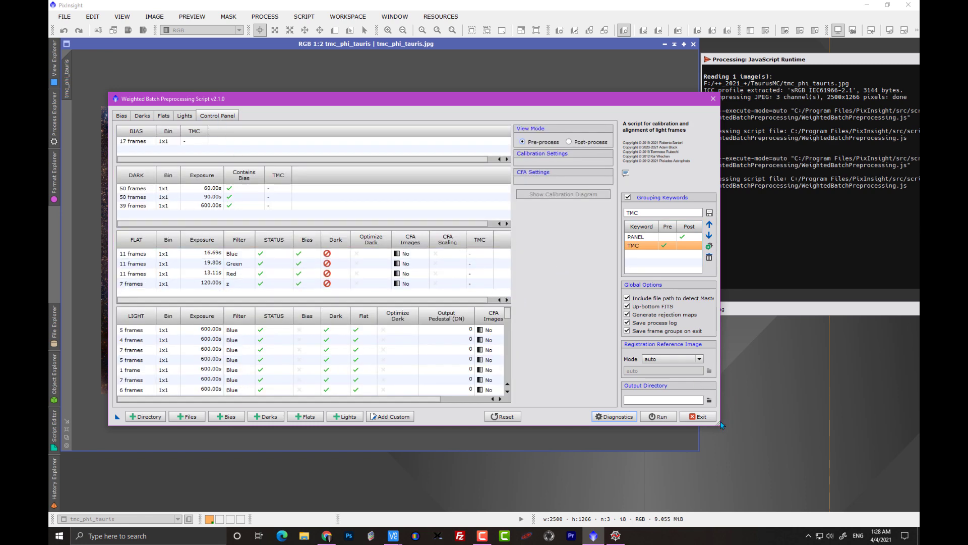
{"action": "left_click_drag", "start_coordinate": [722, 425], "coordinate": [808, 439]}
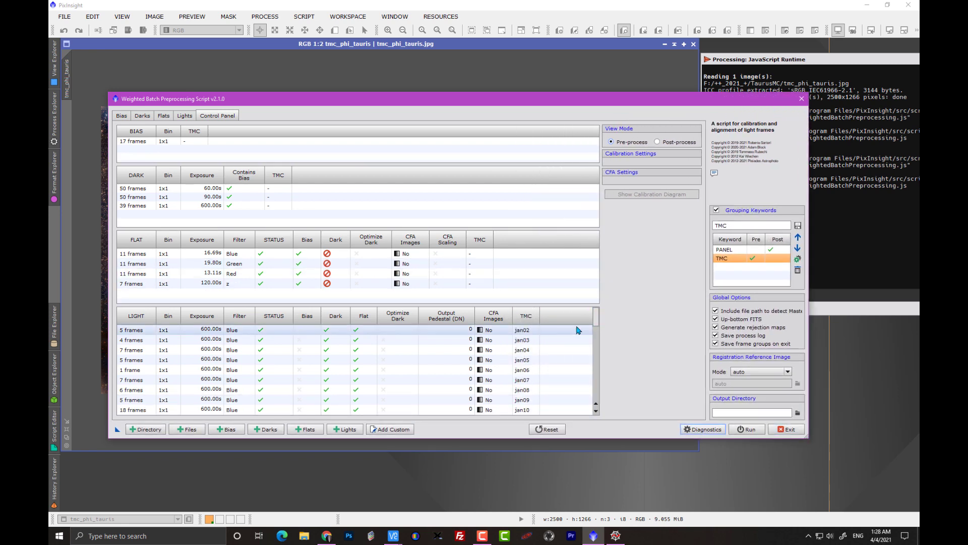
{"action": "left_click_drag", "start_coordinate": [596, 316], "coordinate": [599, 335]}
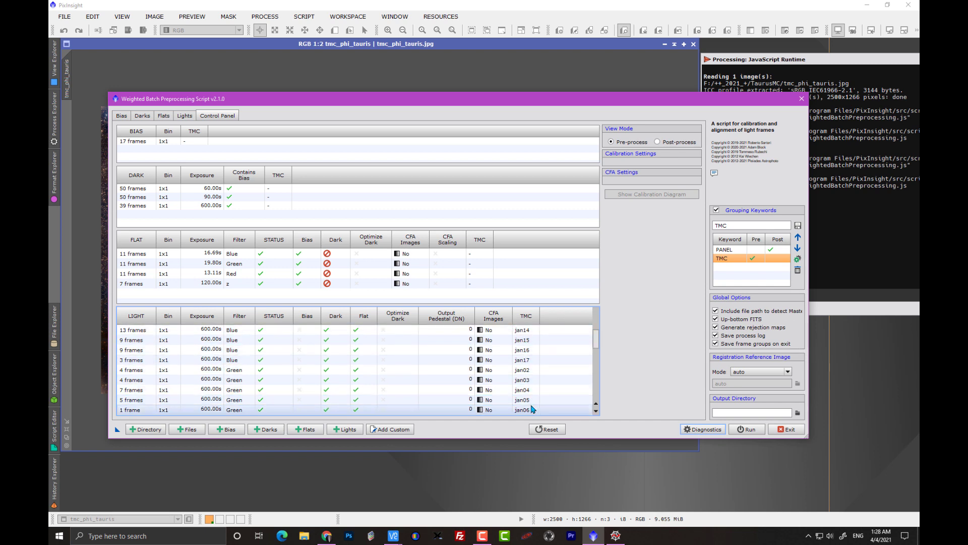
{"action": "left_click_drag", "start_coordinate": [596, 343], "coordinate": [597, 366]}
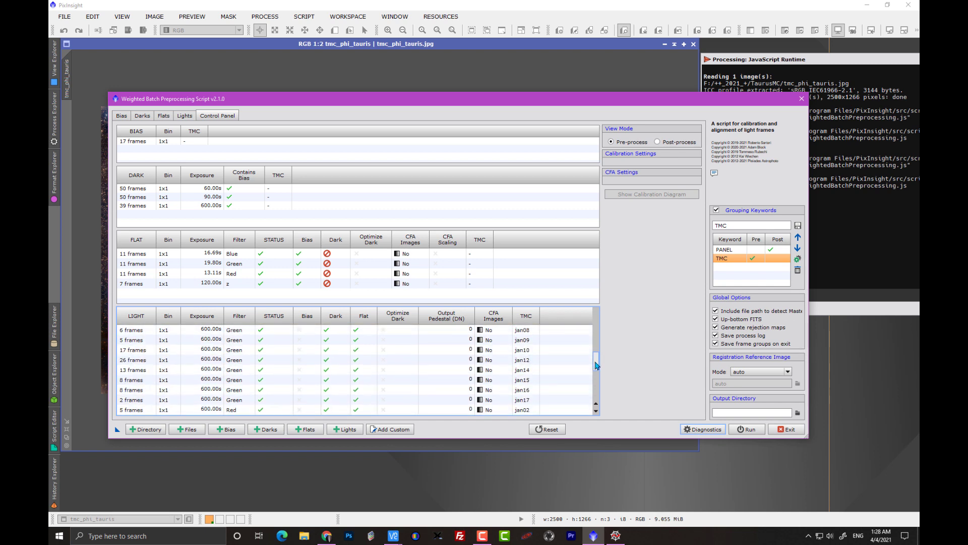